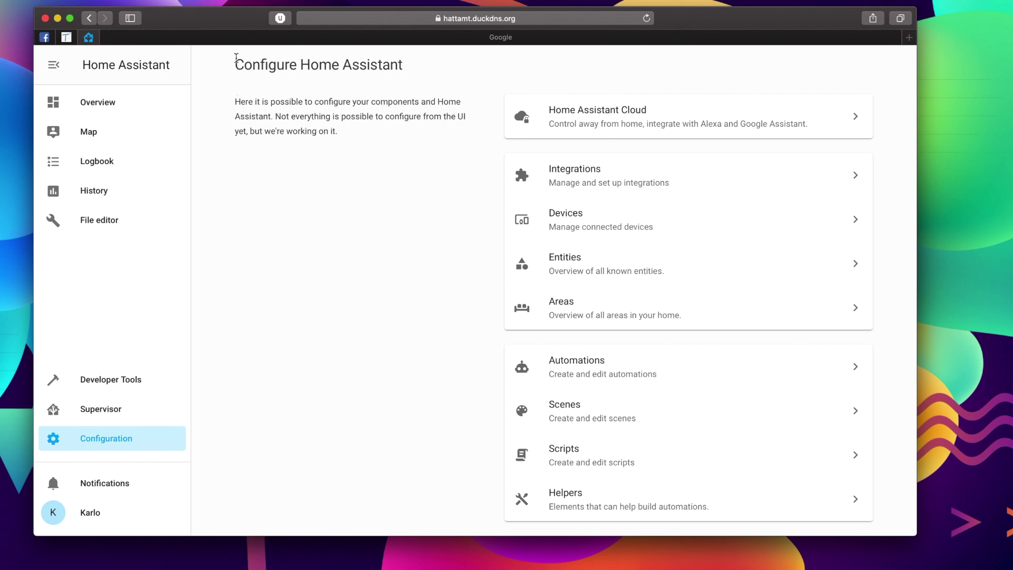
- Search Google for 'hacs github' and open the hacs/integration Releases page on GitHub
left_click(244, 38)
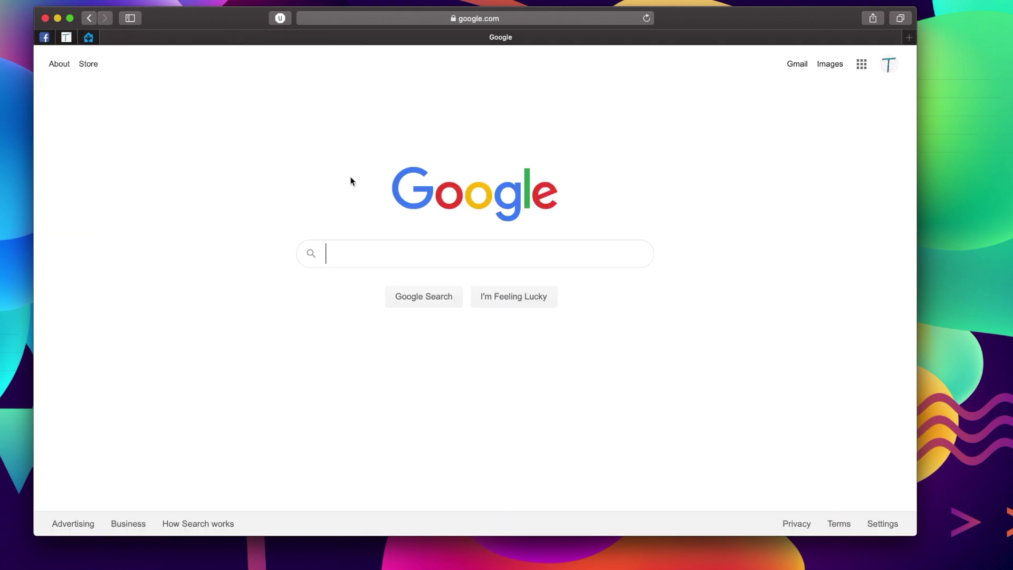
type("hacs hi")
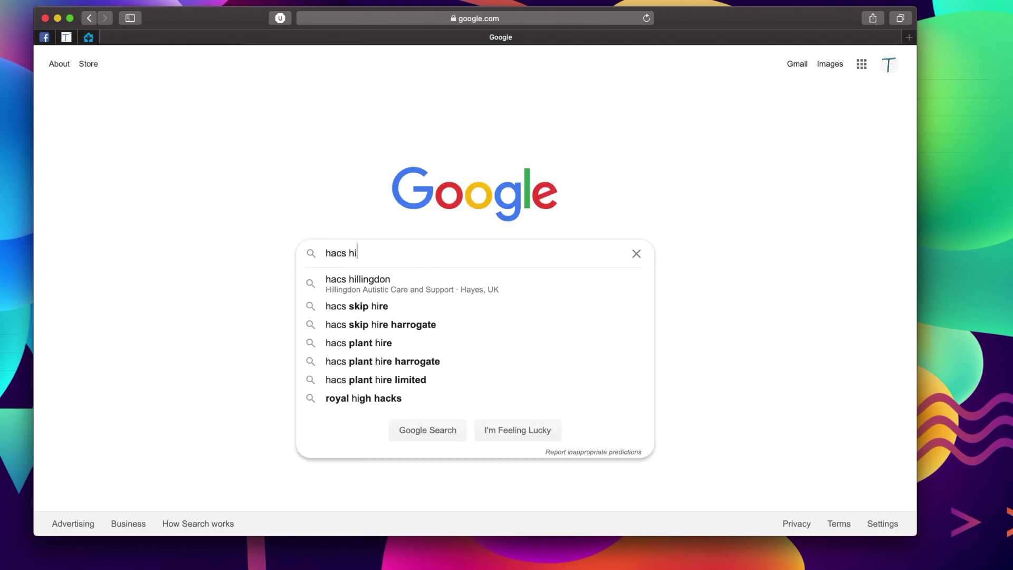
key("BackSpace")
key("BackSpace")
type("gt")
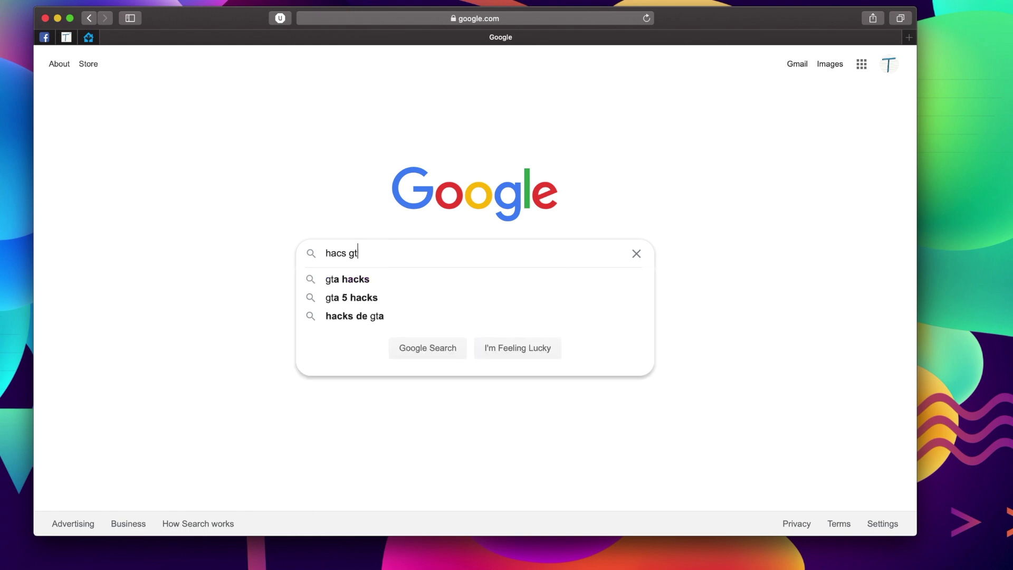
type("ihub")
key("Return")
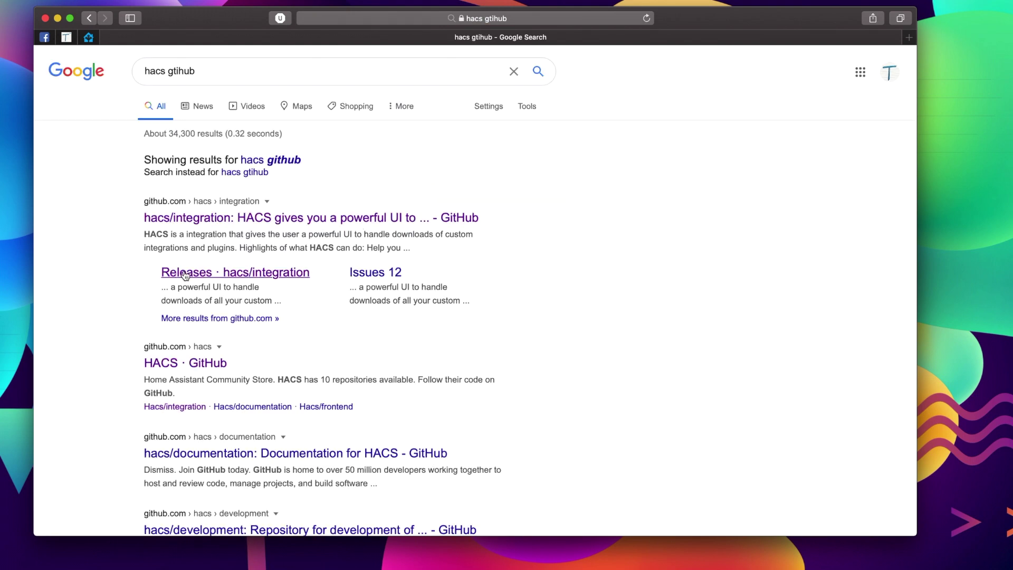
left_click(249, 278)
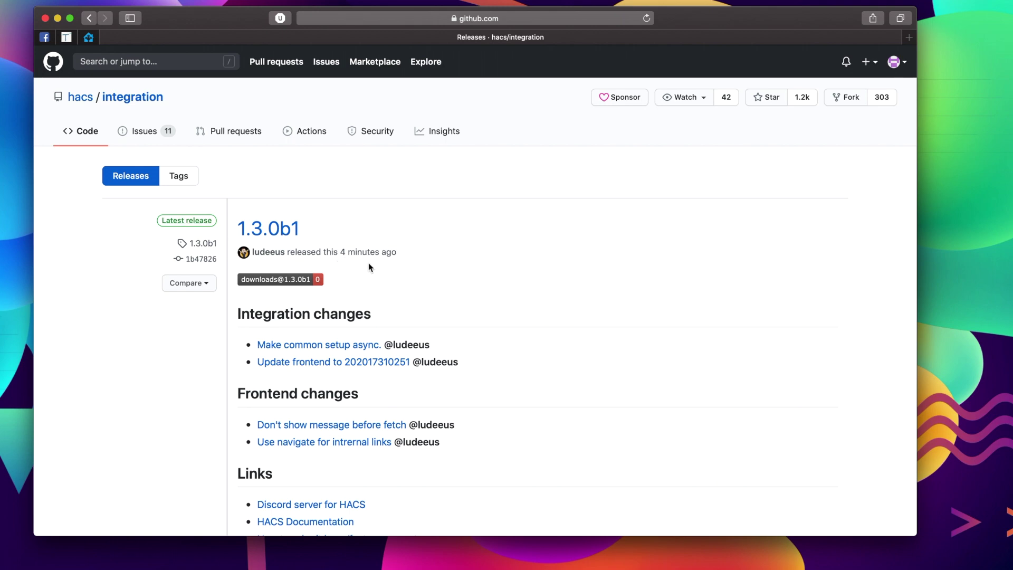
- Download hacs.zip from release 1.3.0b1 and reveal the unzipped hacs-2 folder
scroll(394, 264, "down", 5)
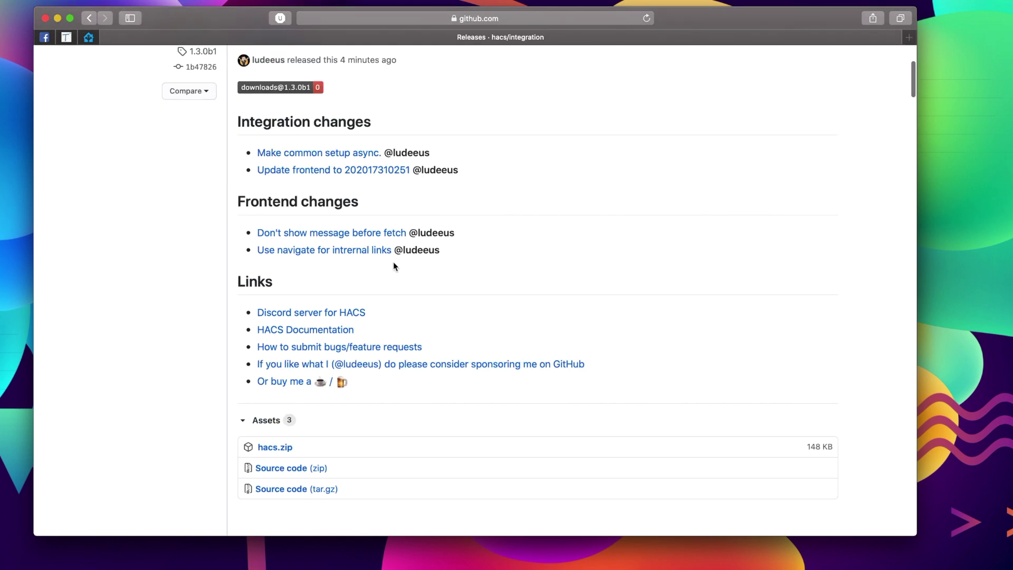
left_click(276, 441)
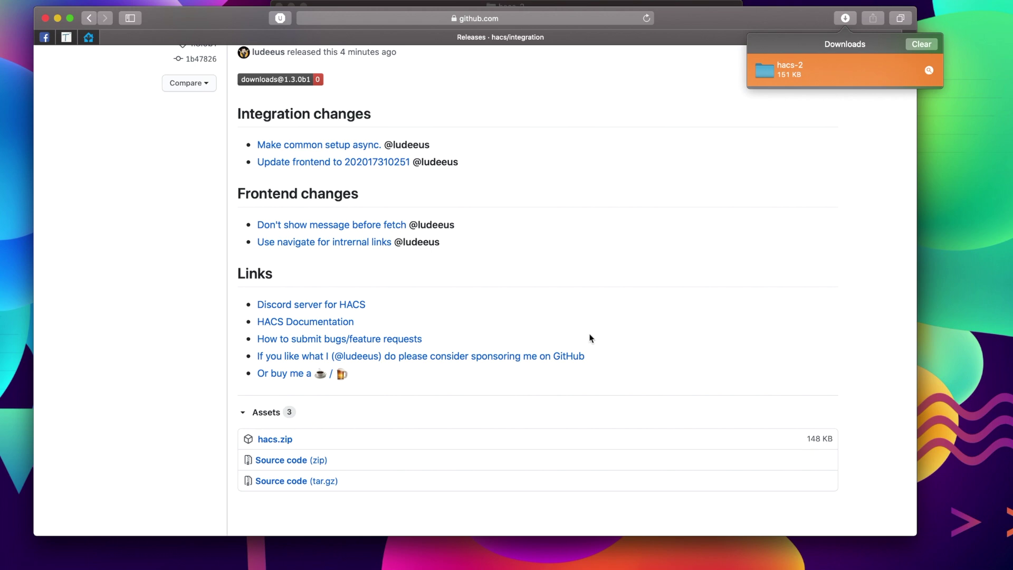
double_click(810, 69)
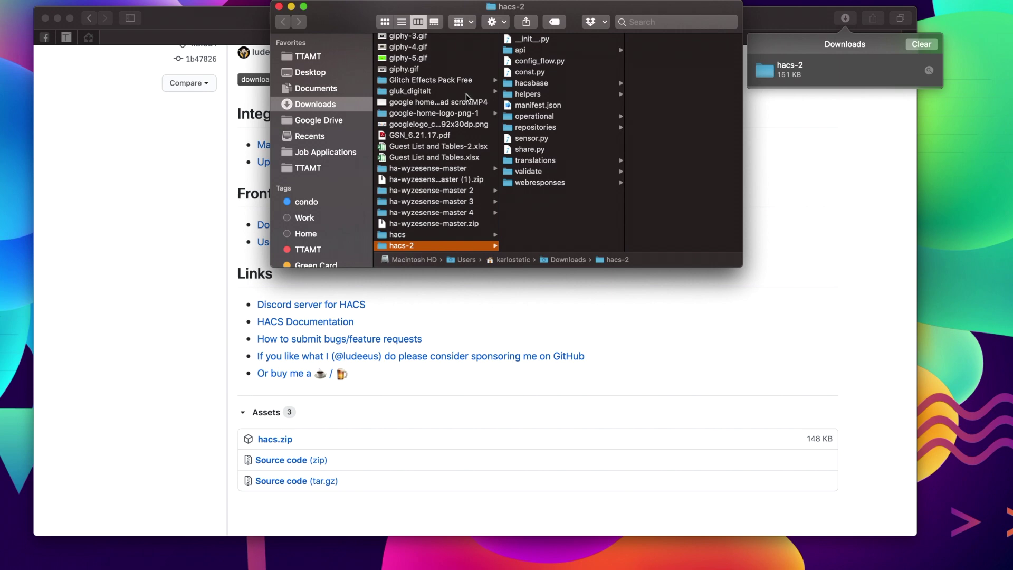
- Move the hacs-2 Finder window toward the centre of the screen
left_click_drag(479, 9, 387, 126)
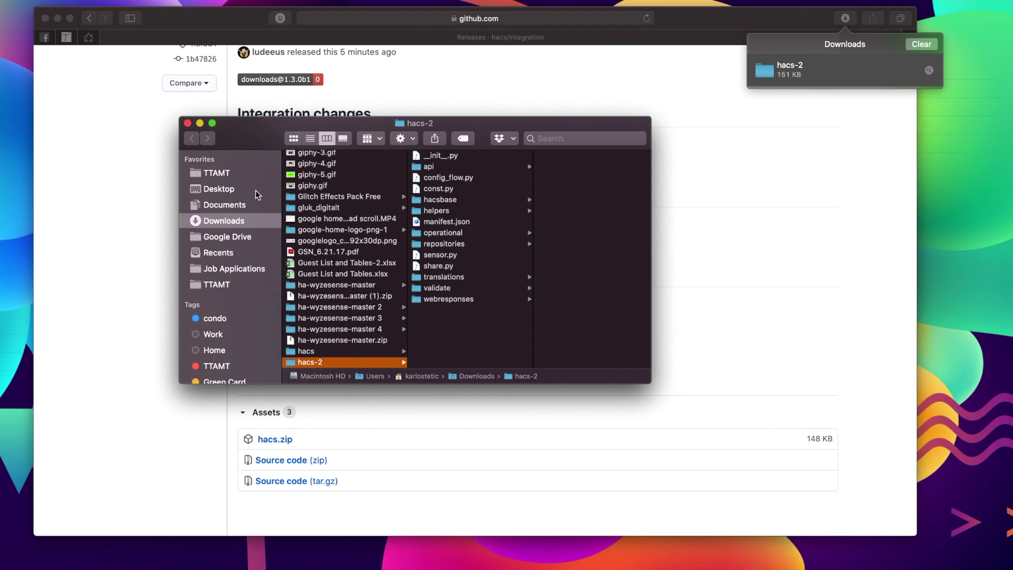
- Open Home Assistant's Supervisor dashboard showing the Samba share add-on, then return to Finder
left_click(95, 39)
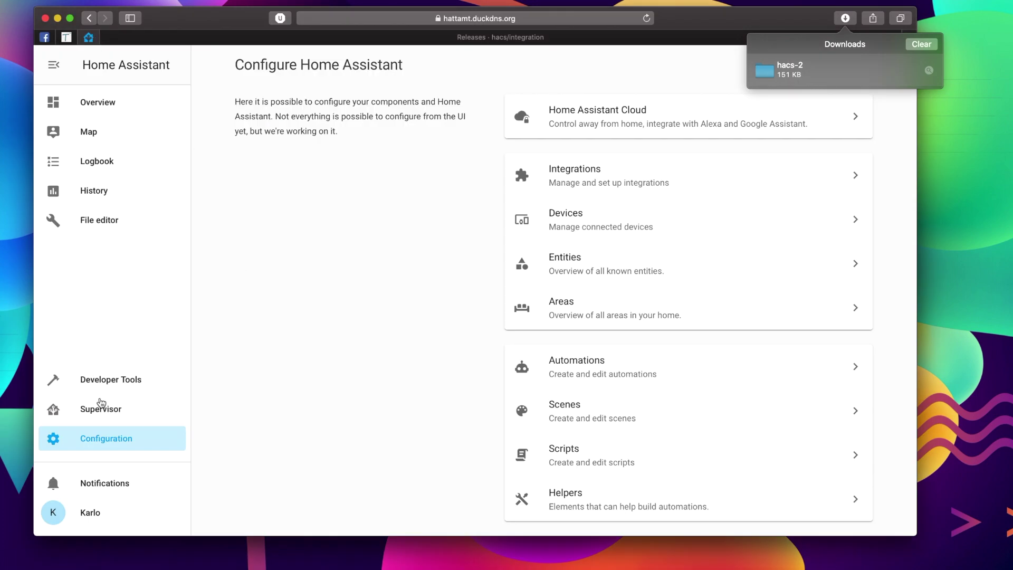
left_click(101, 409)
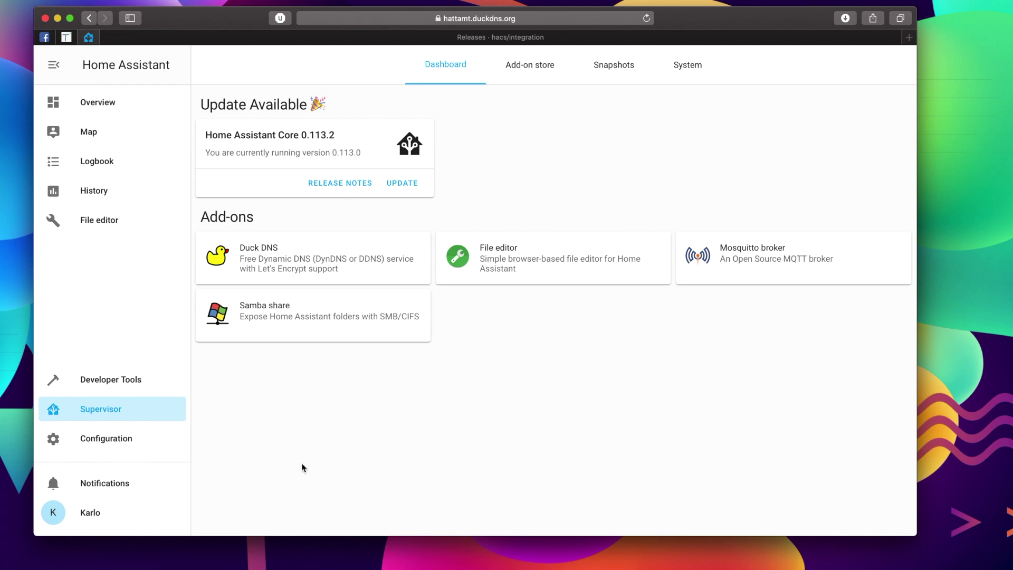
key("super+Tab")
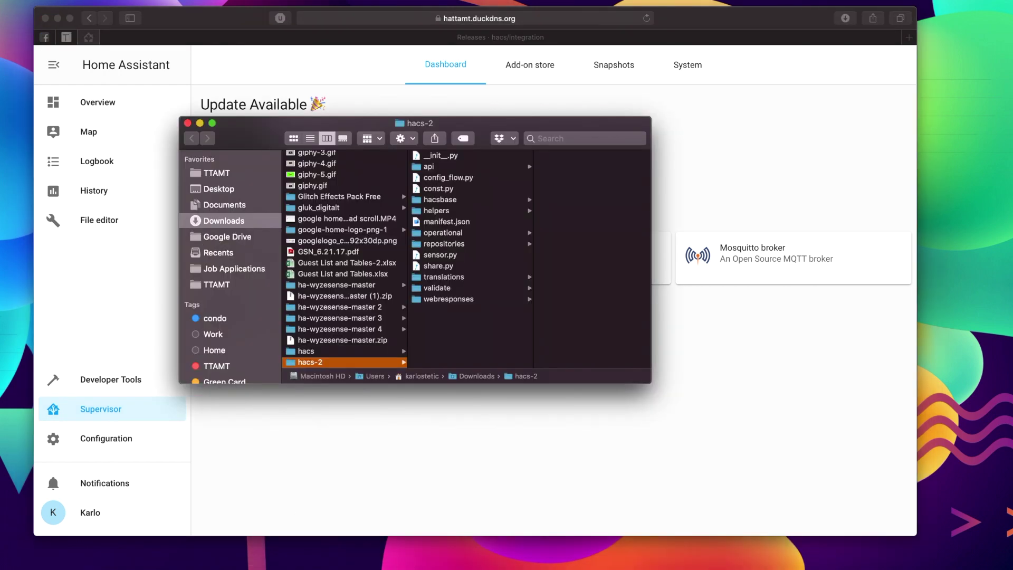
key("super+Tab")
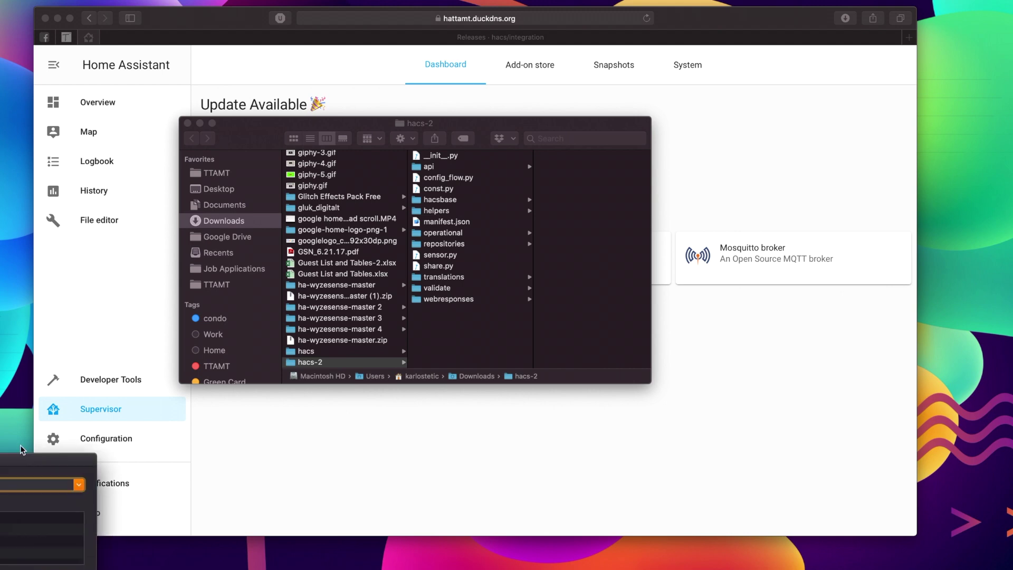
key("super+k")
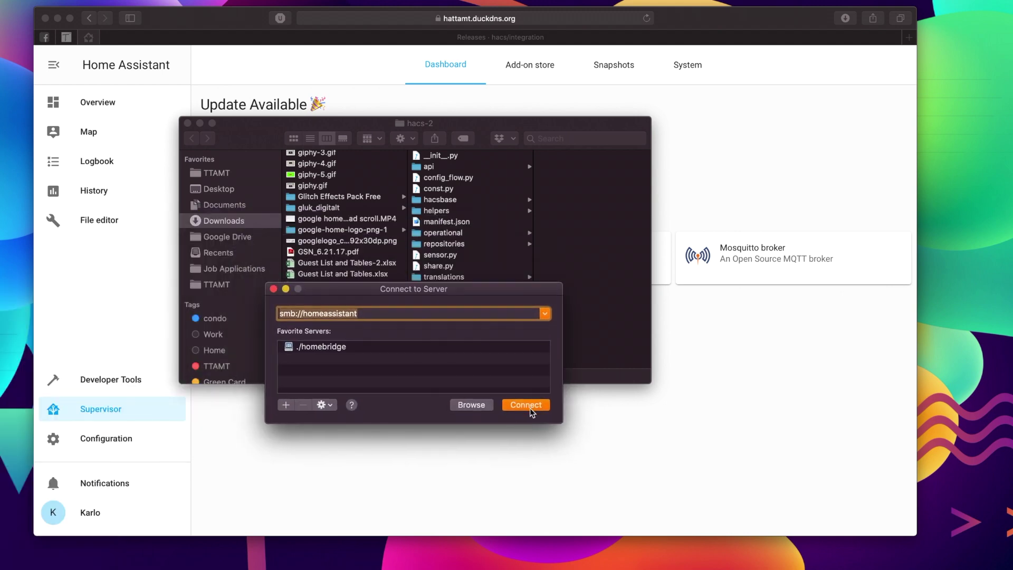
- Connect to smb://homeassistant and mount its config volume in Finder
left_click(531, 406)
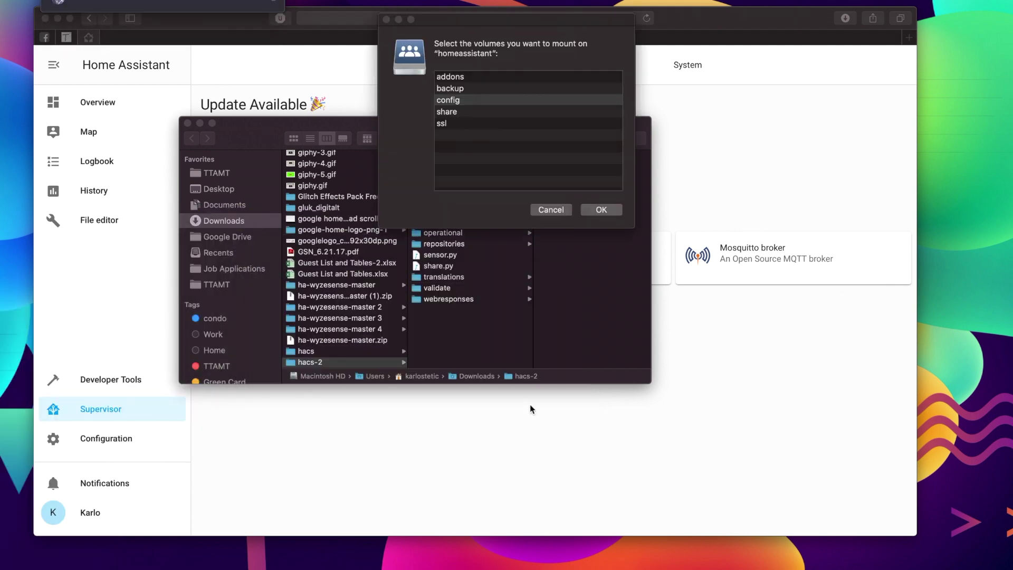
left_click(465, 101)
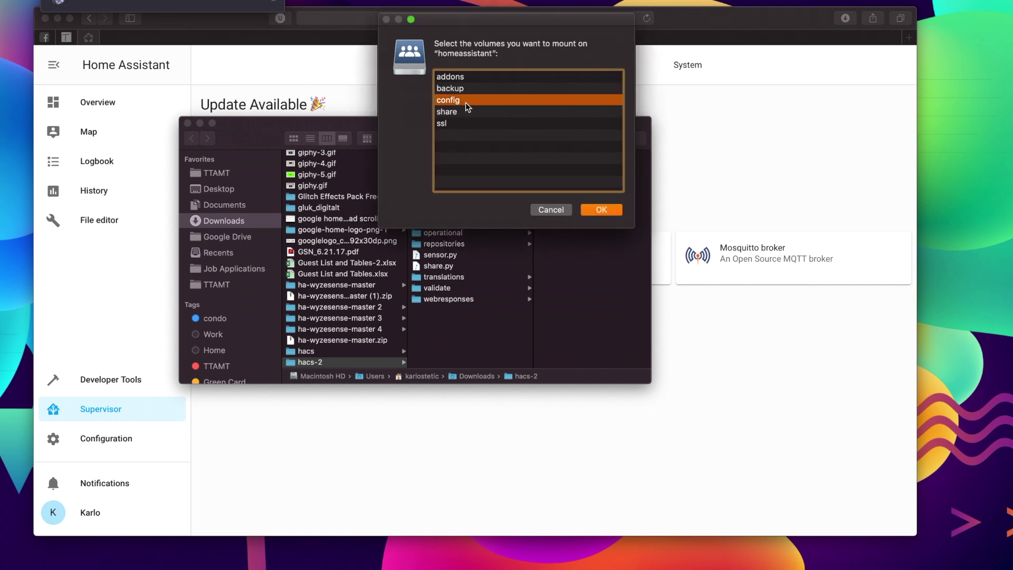
left_click(613, 212)
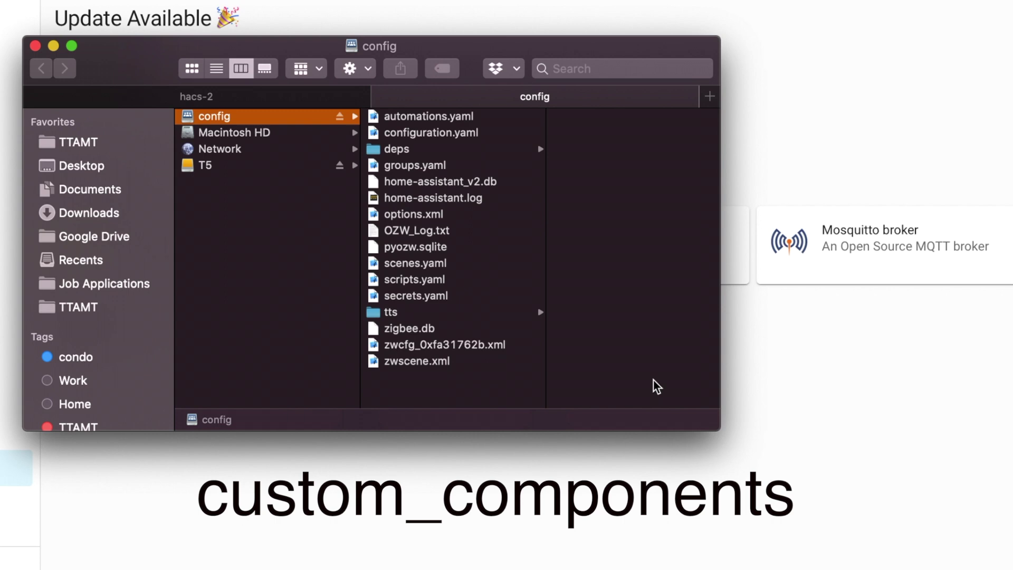
- Create a new folder named custom_components in the mounted config share
left_click(427, 133)
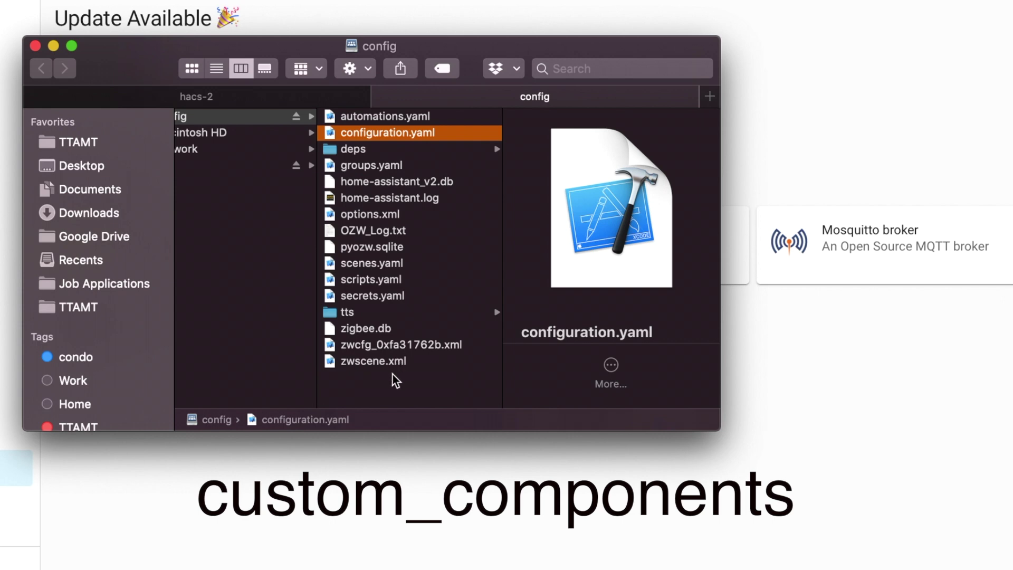
right_click(391, 389)
left_click(417, 397)
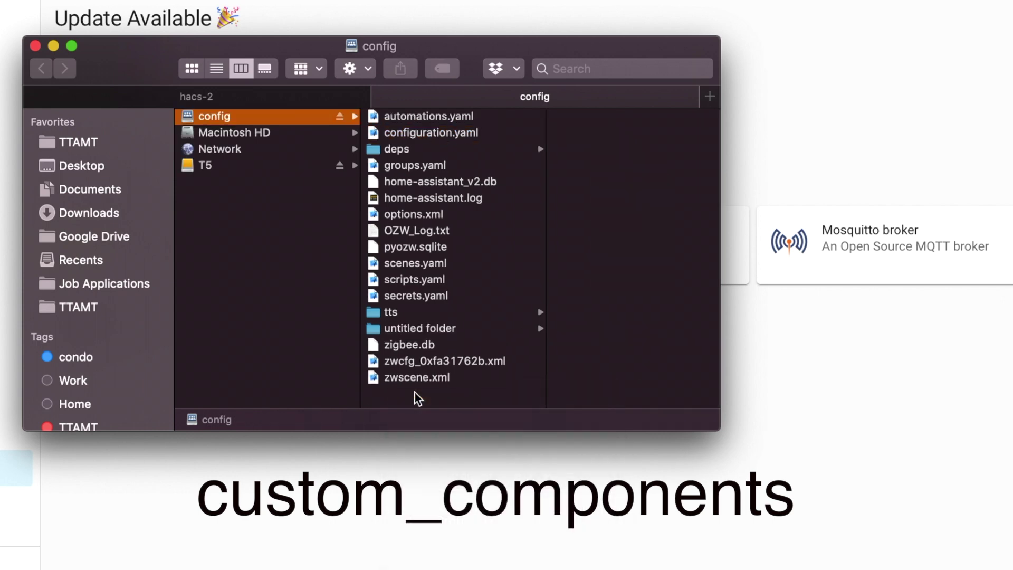
type("custom")
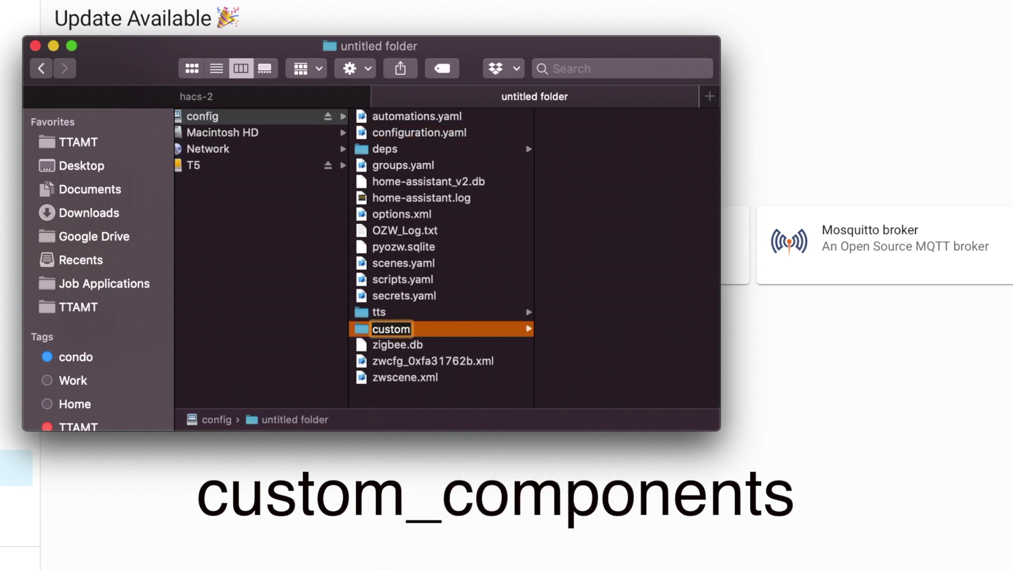
type("_components")
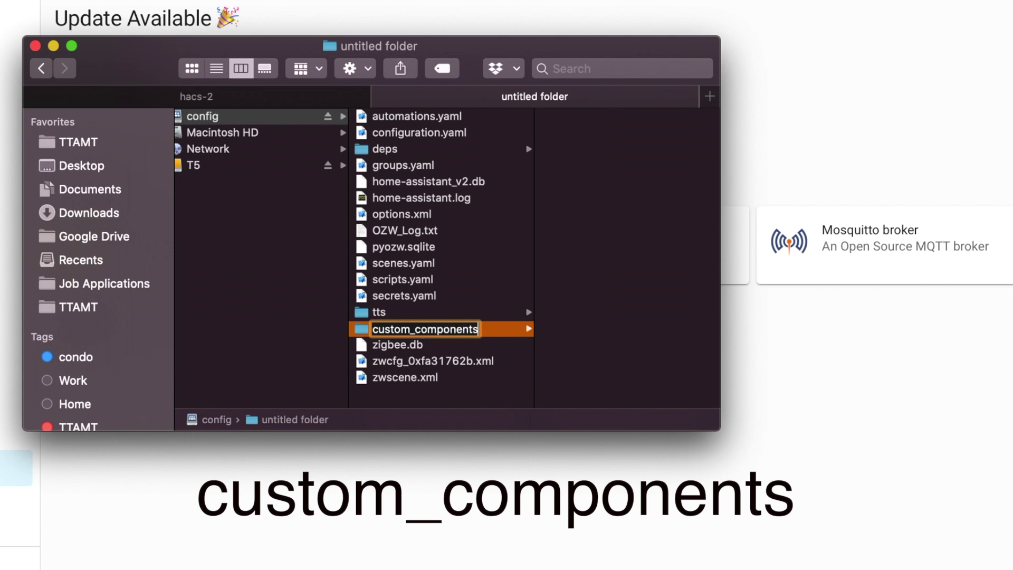
key("Return")
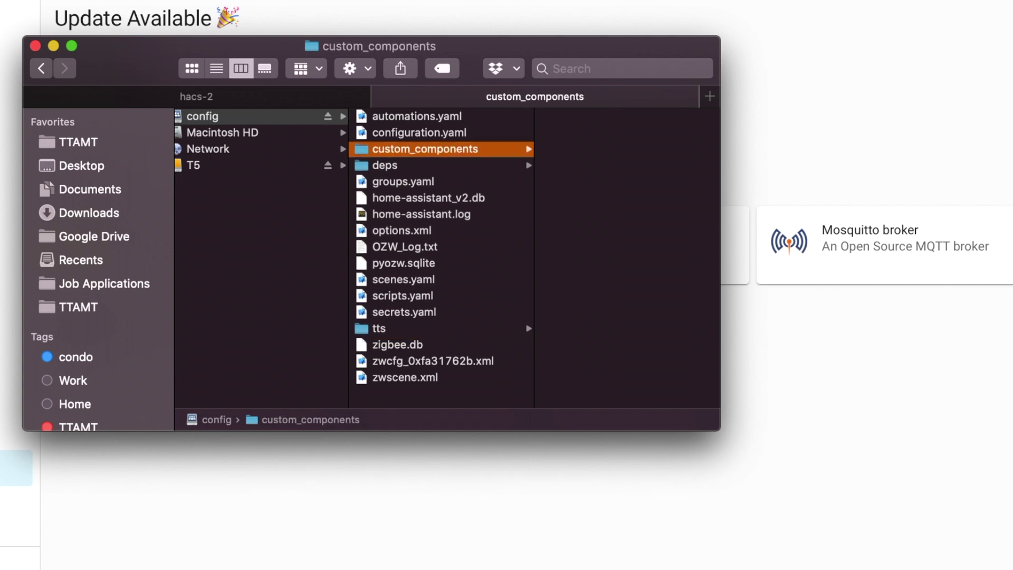
- Copy the hacs-2 files into custom_components as a hacs folder and move Finder aside
left_click(211, 97)
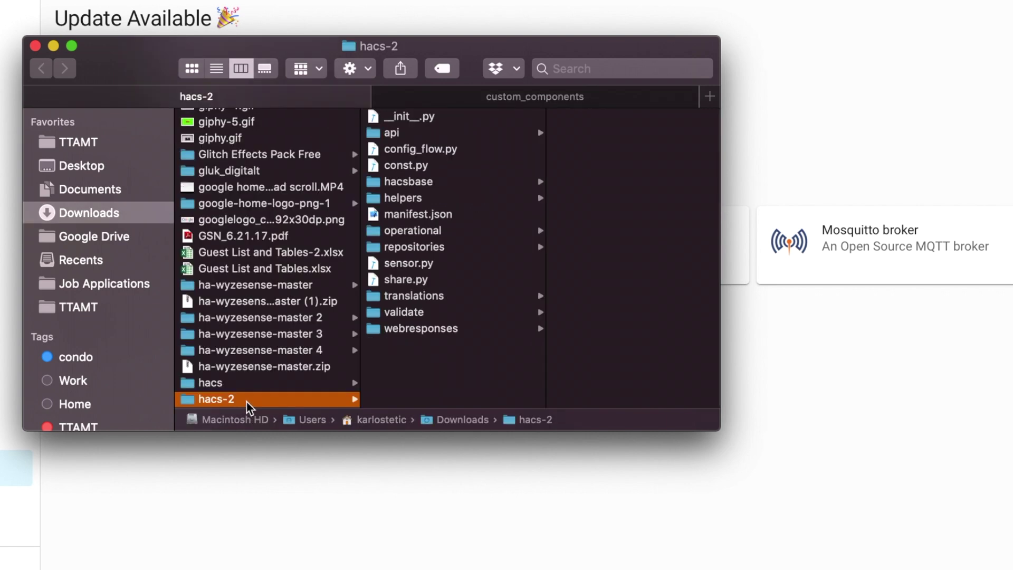
left_click(493, 98)
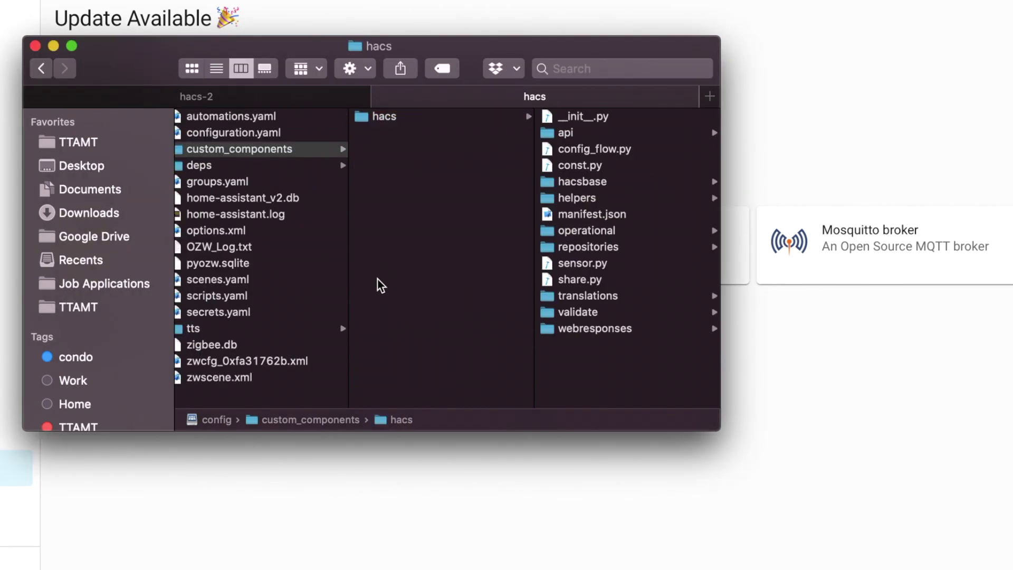
left_click(381, 285)
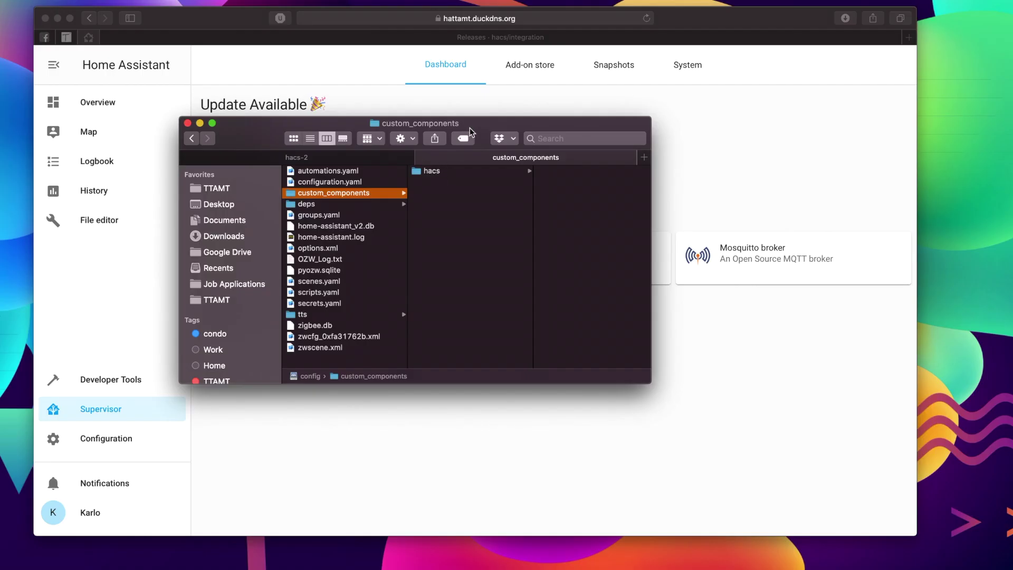
left_click_drag(451, 59, 751, 164)
- Restart Home Assistant from Configuration > Server Controls and confirm the restart
left_click(262, 430)
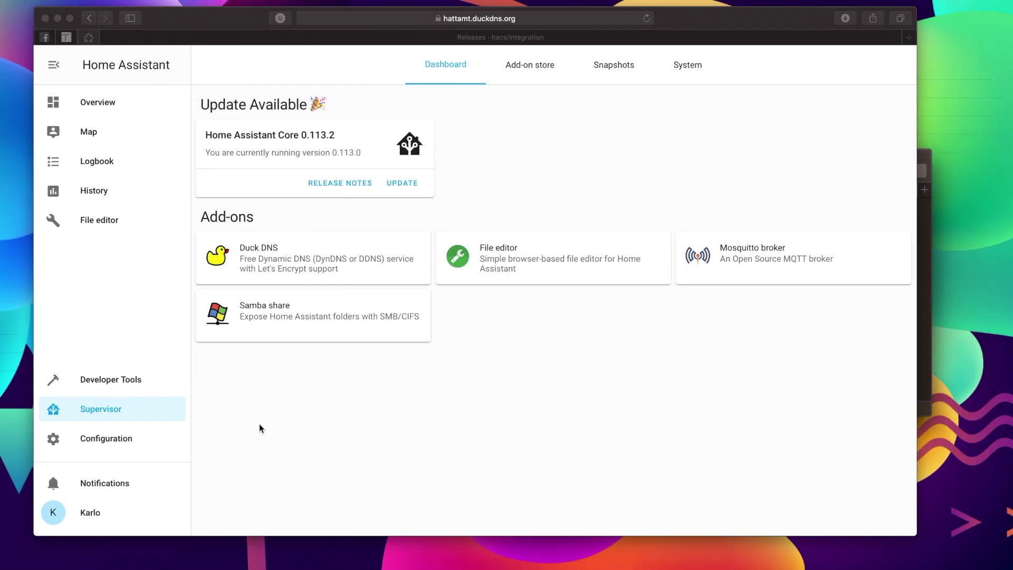
left_click(106, 443)
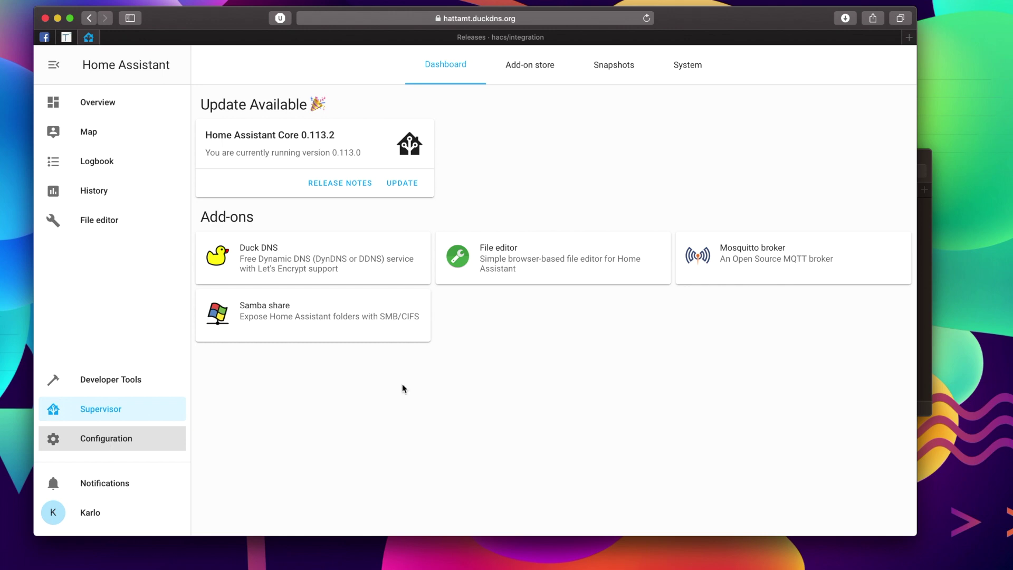
scroll(581, 407, "down", 10)
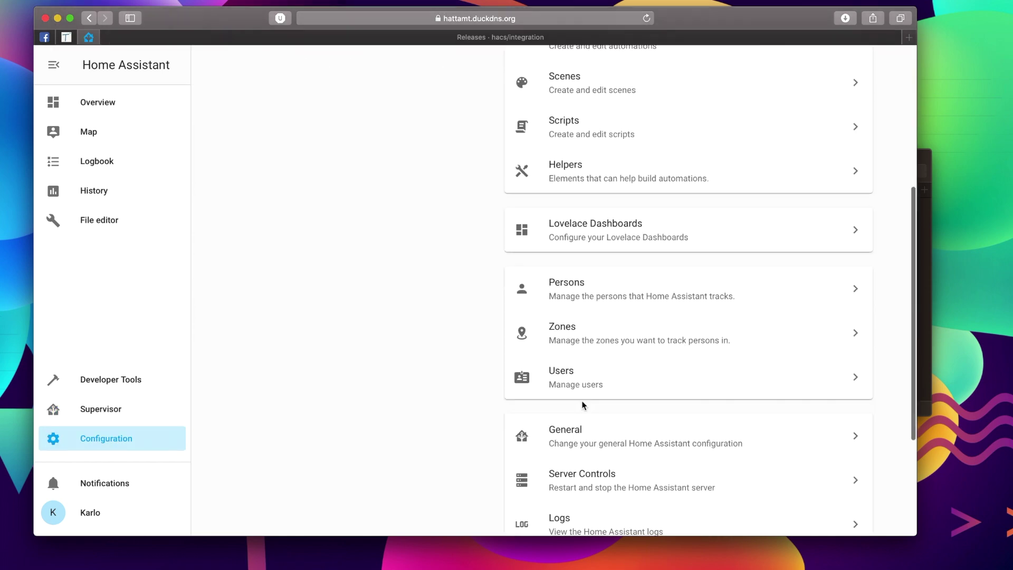
left_click(583, 298)
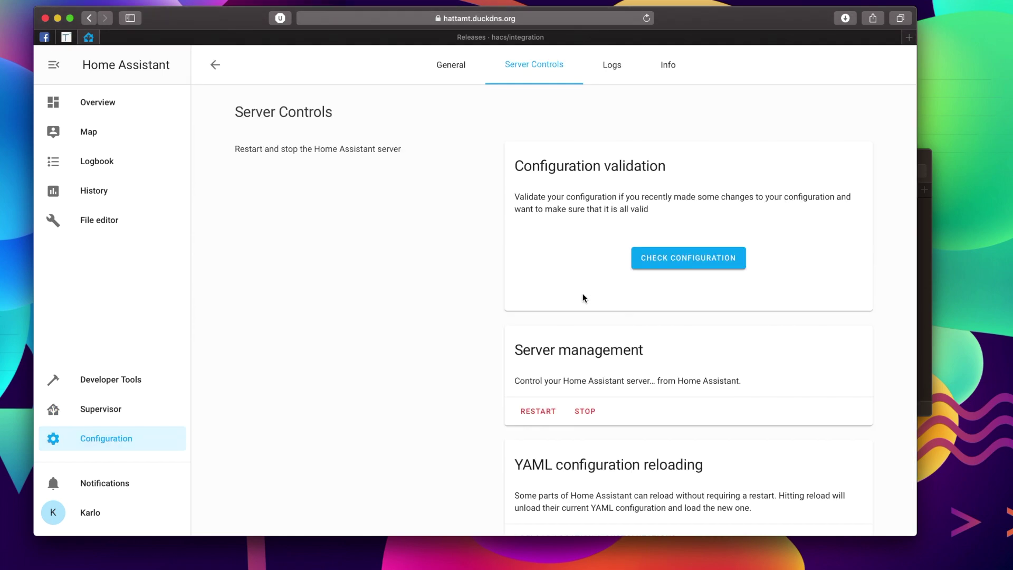
left_click(540, 411)
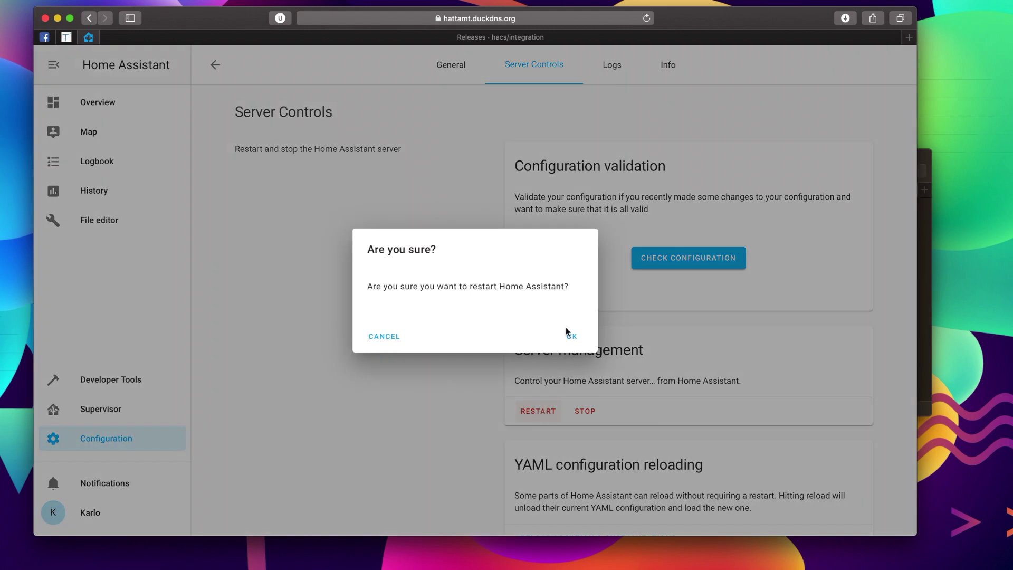
left_click(572, 338)
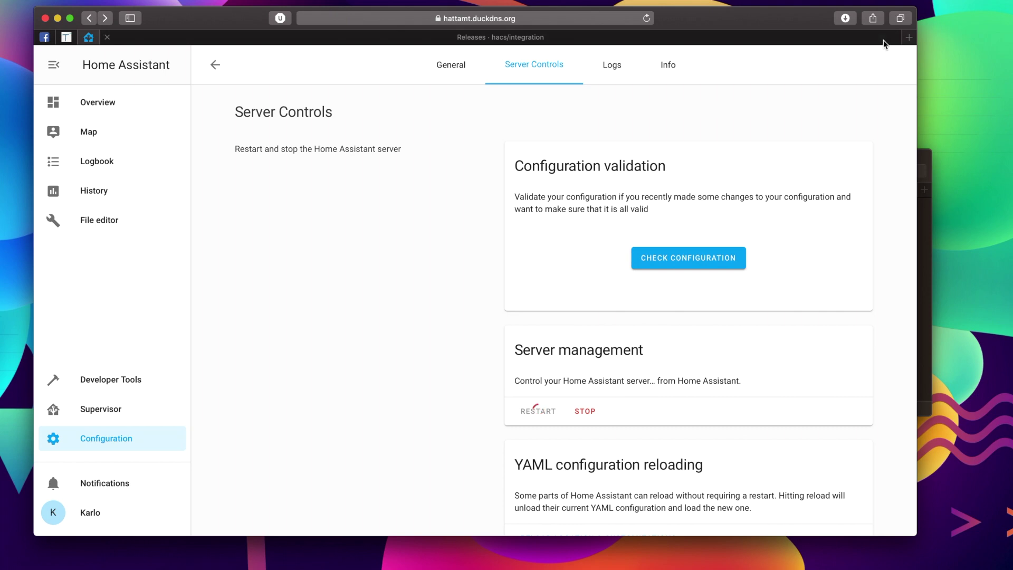
- Open github.com in a new browser tab
left_click(909, 39)
left_click(908, 37)
type("github.com")
key("Return")
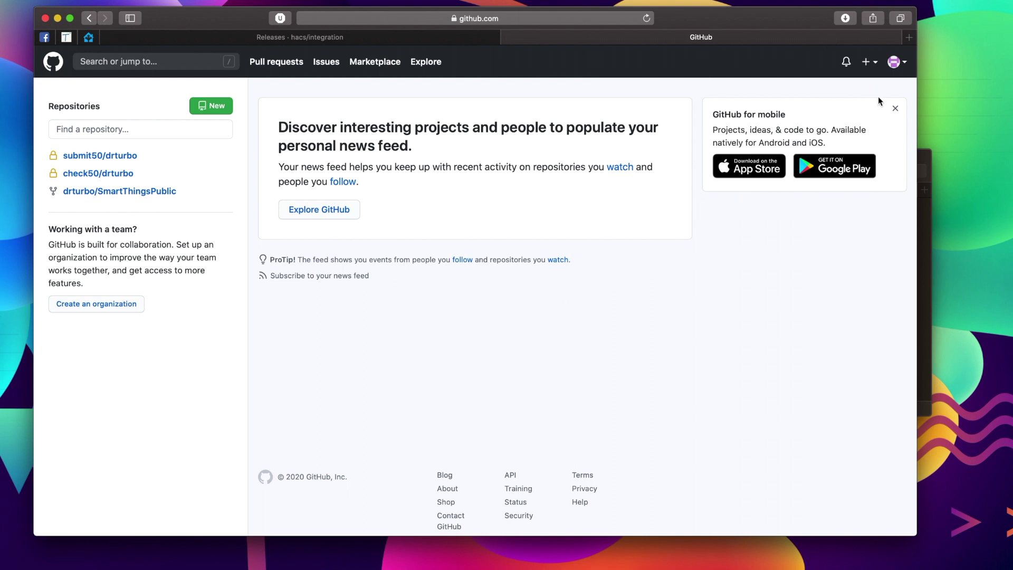
- Go to Settings > Developer settings > Personal access tokens in the GitHub account
left_click(905, 66)
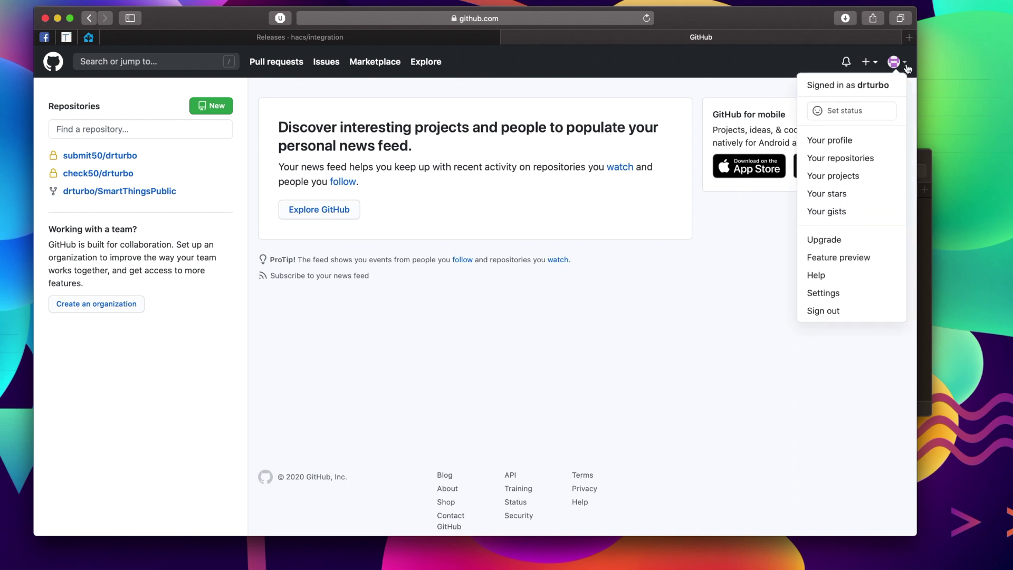
left_click(826, 294)
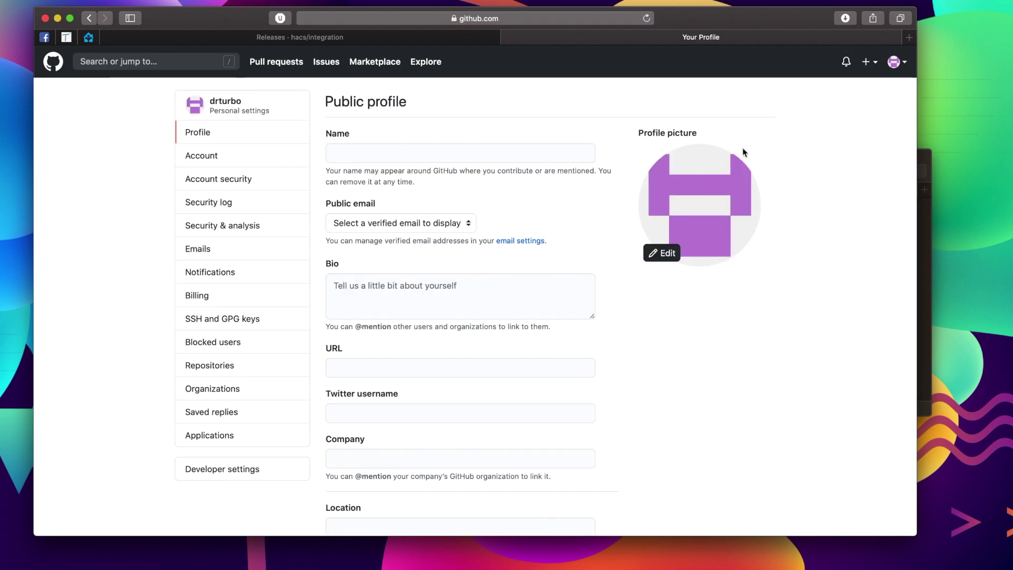
left_click(224, 469)
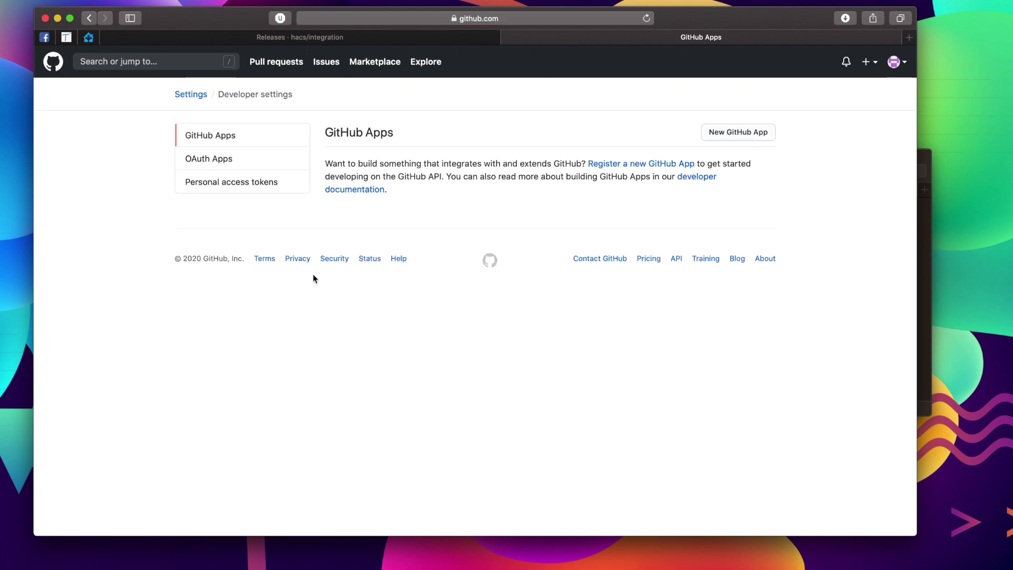
left_click(226, 185)
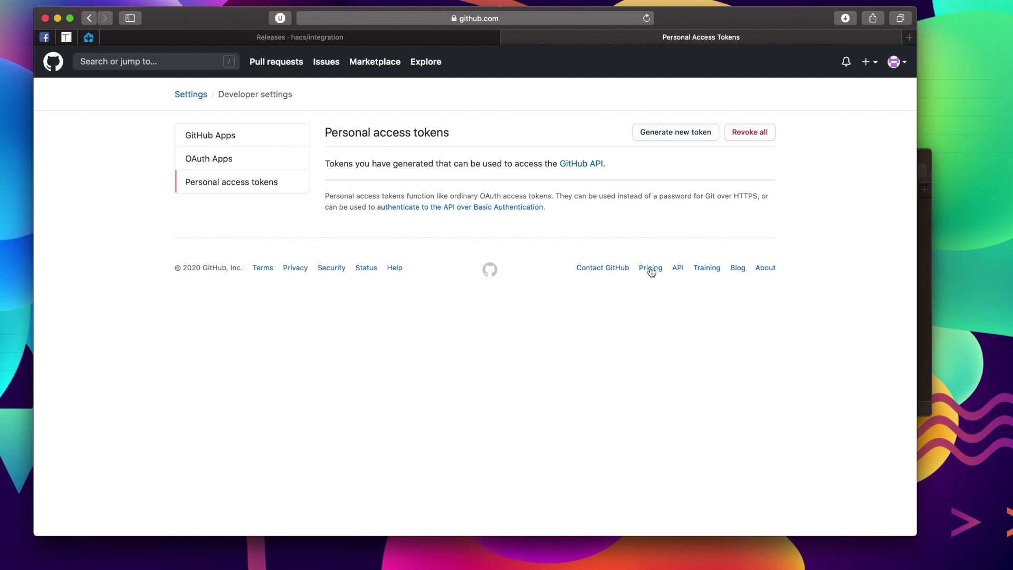
- Generate a new personal access token noted 'HACS', then return to Home Assistant's Integrations page
left_click(663, 132)
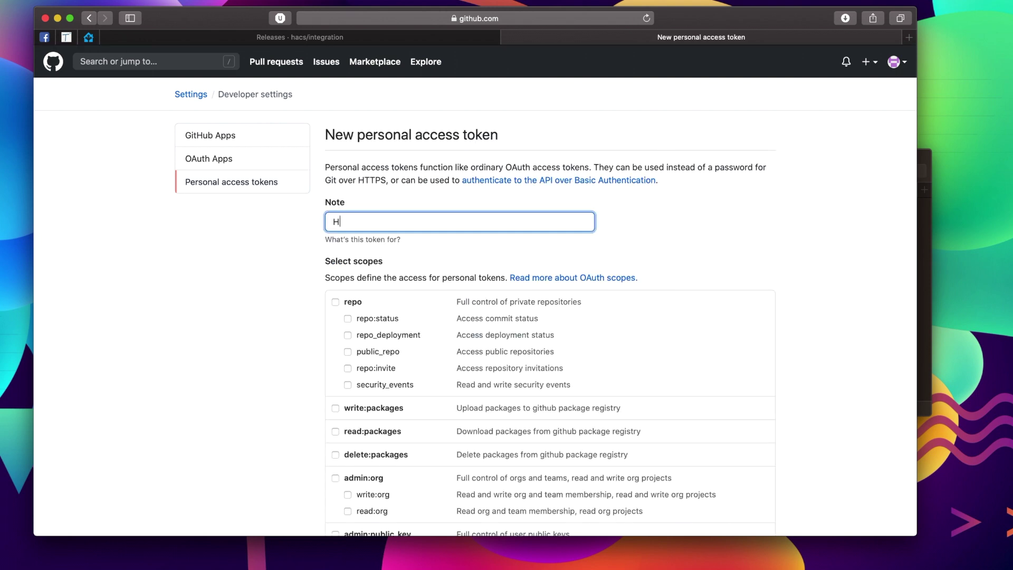
type("HACS")
scroll(434, 269, "down", 5)
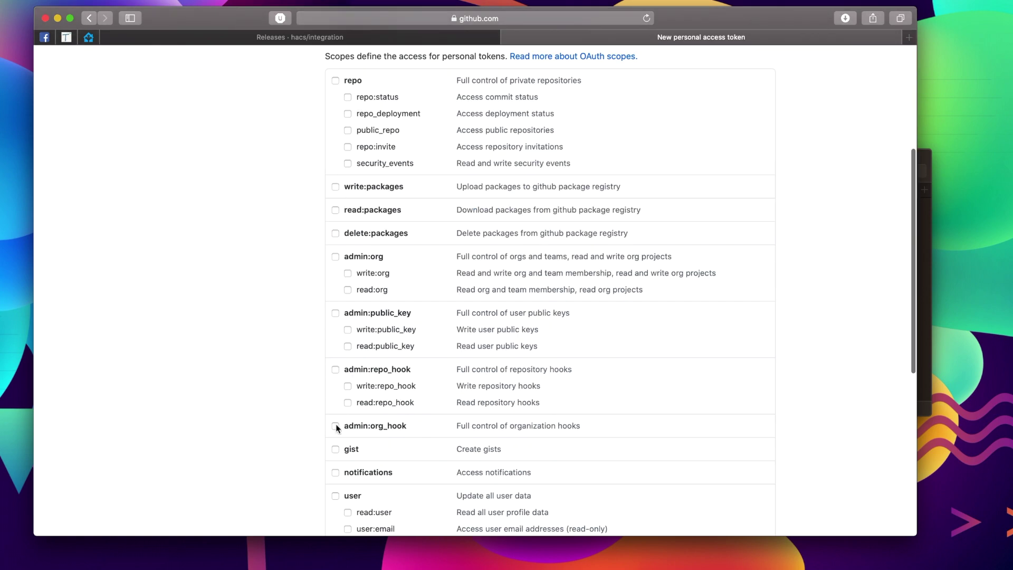
scroll(434, 341, "down", 2)
scroll(434, 341, "down", 8)
scroll(390, 317, "up", 20)
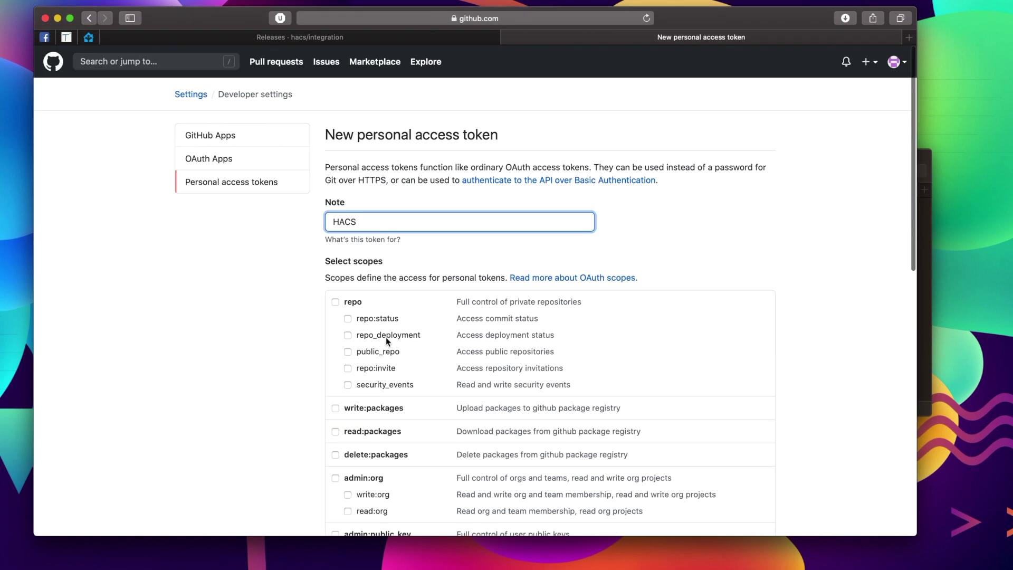
scroll(385, 338, "down", 20)
left_click(372, 431)
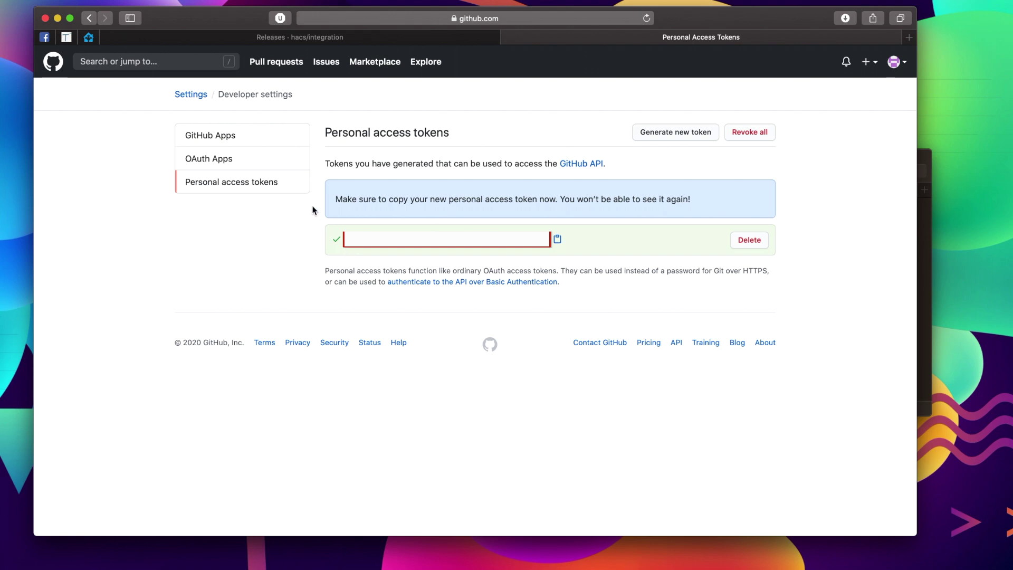
left_click(89, 38)
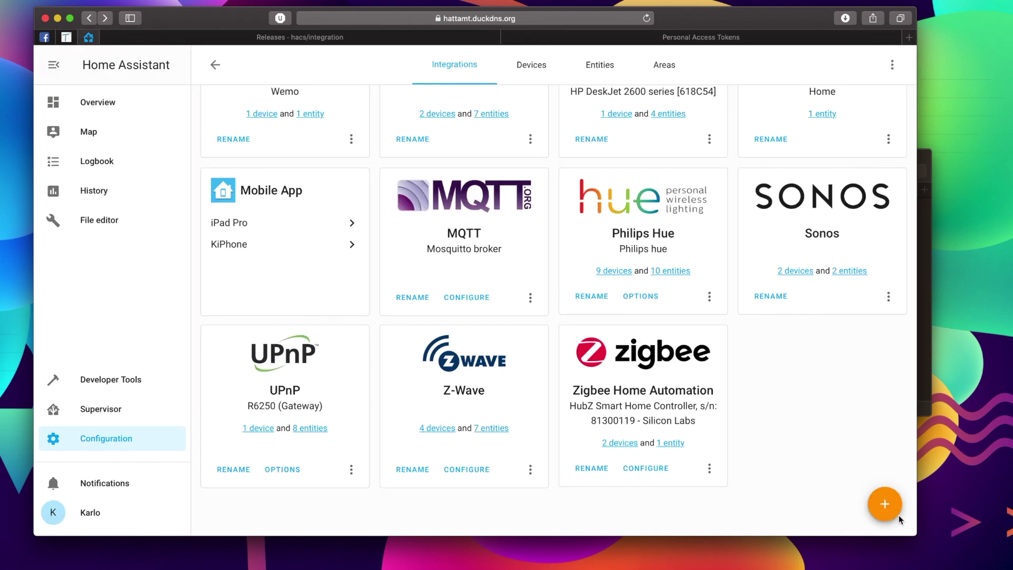
left_click(882, 503)
left_click(399, 117)
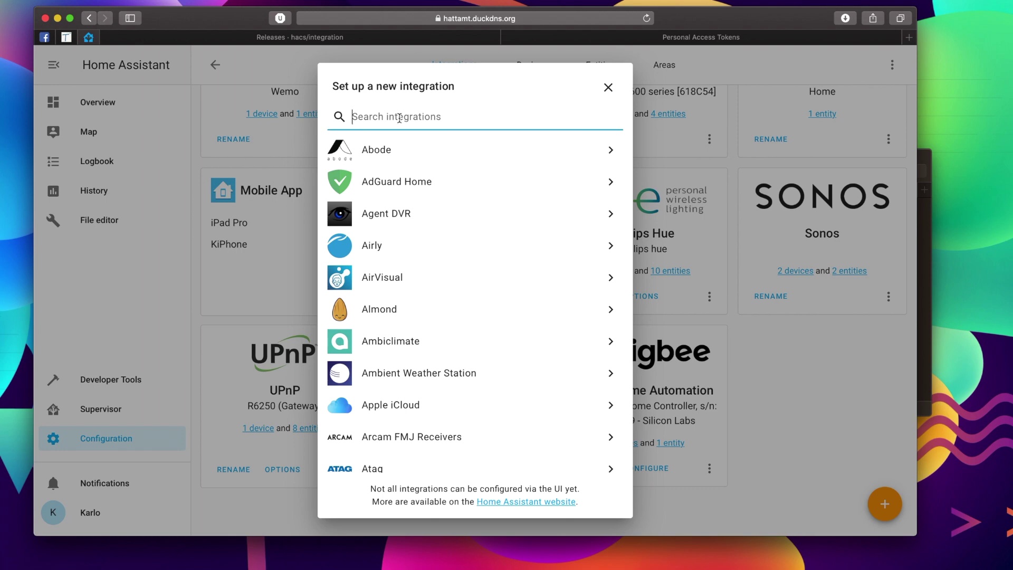
type("hacs")
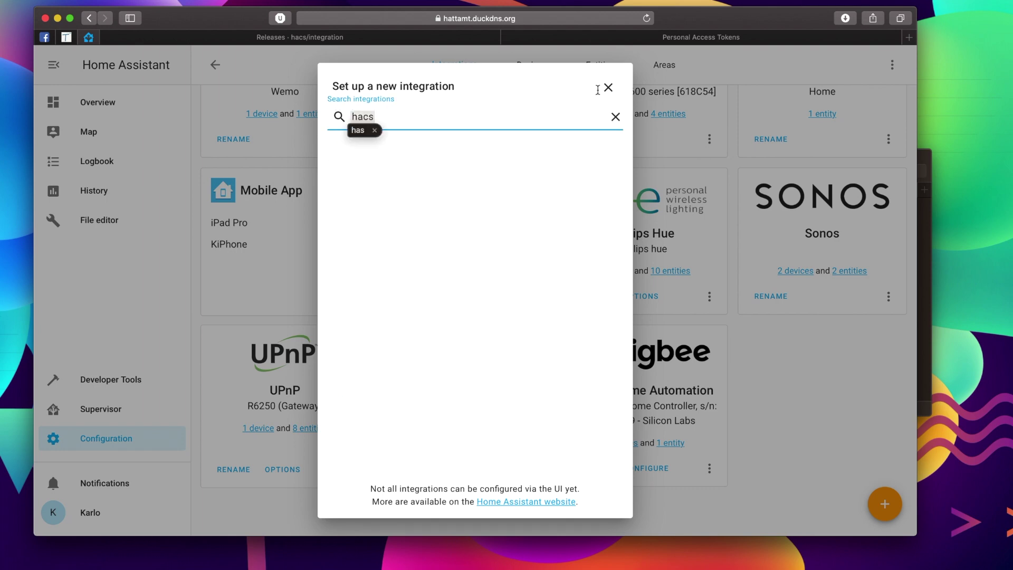
left_click(606, 88)
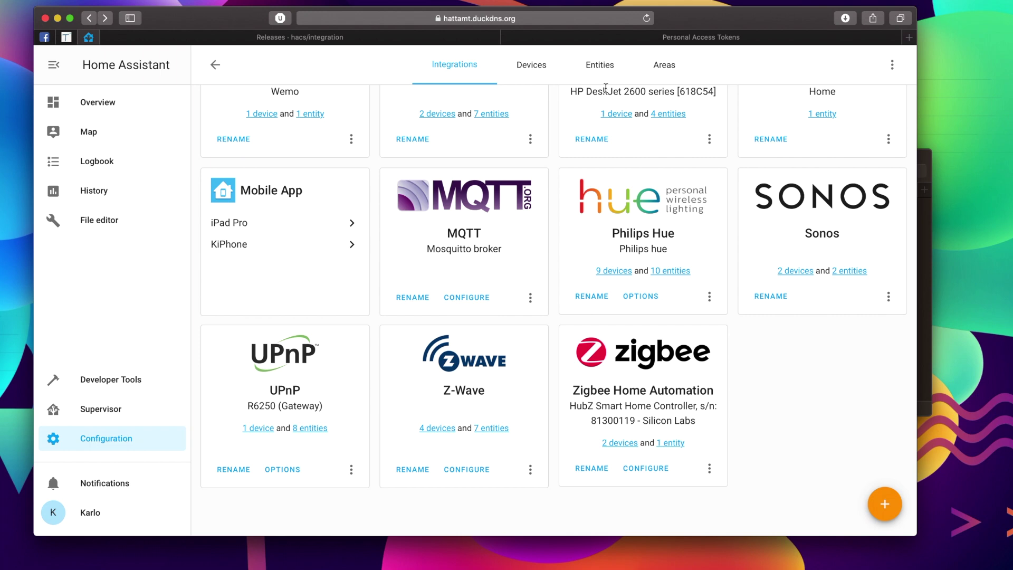
- Open a new private browser window and load the Home Assistant site
key("super+shift+n")
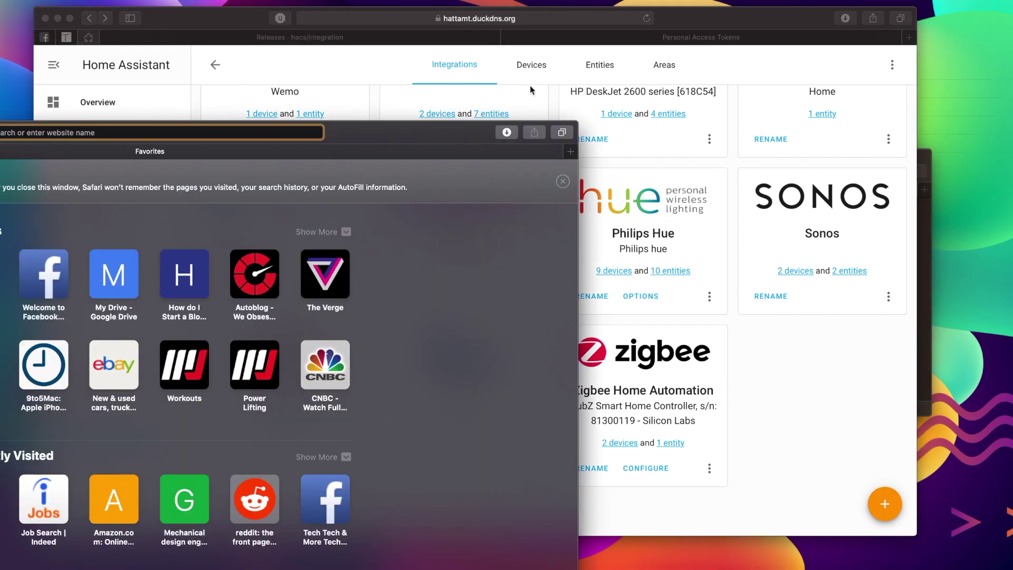
left_click_drag(427, 153, 717, 92)
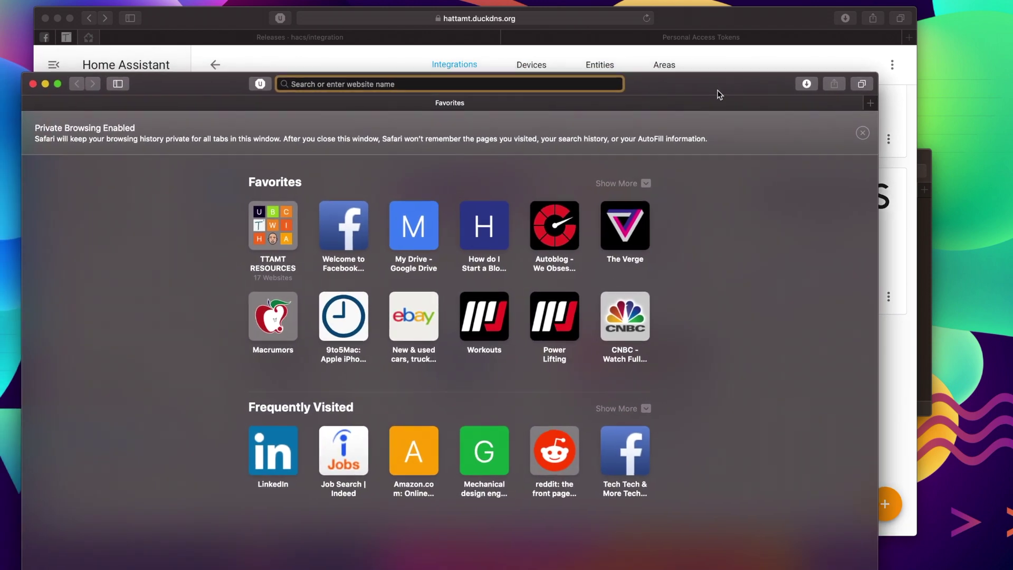
type("hattamt.duckdns.org")
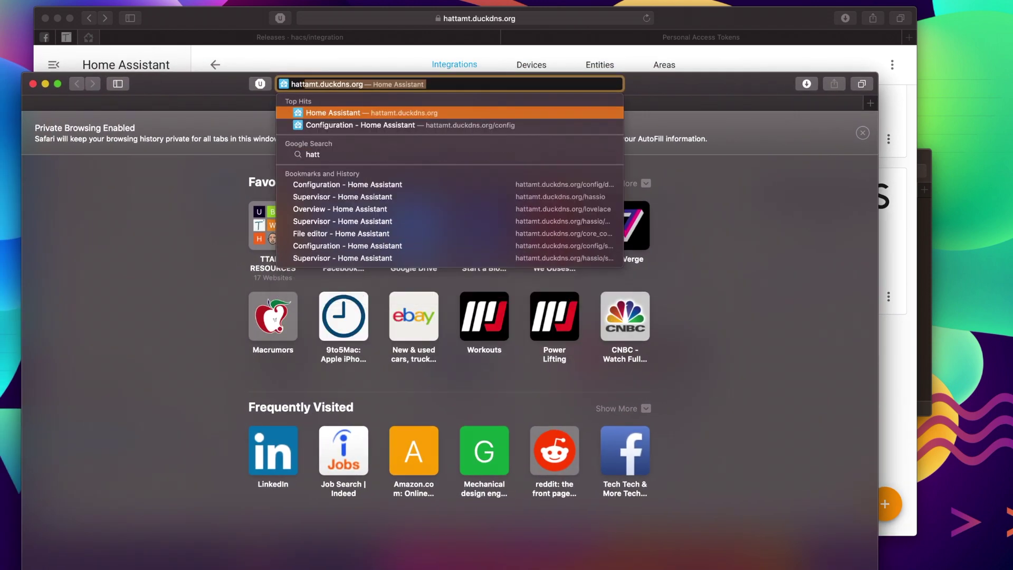
key("Return")
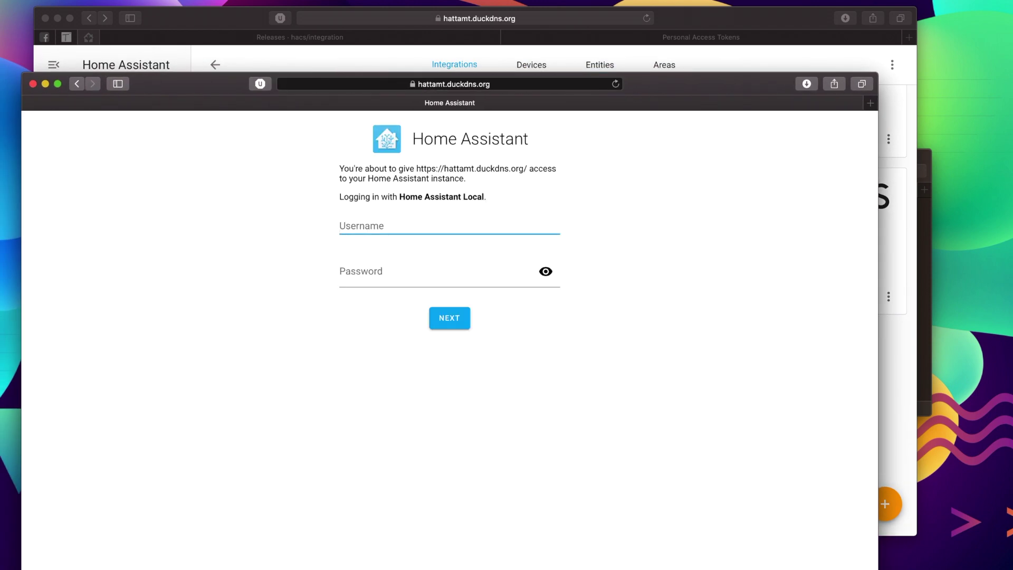
- Sign in with the account username and password, then go to Configuration
type("karlo")
key("Tab")
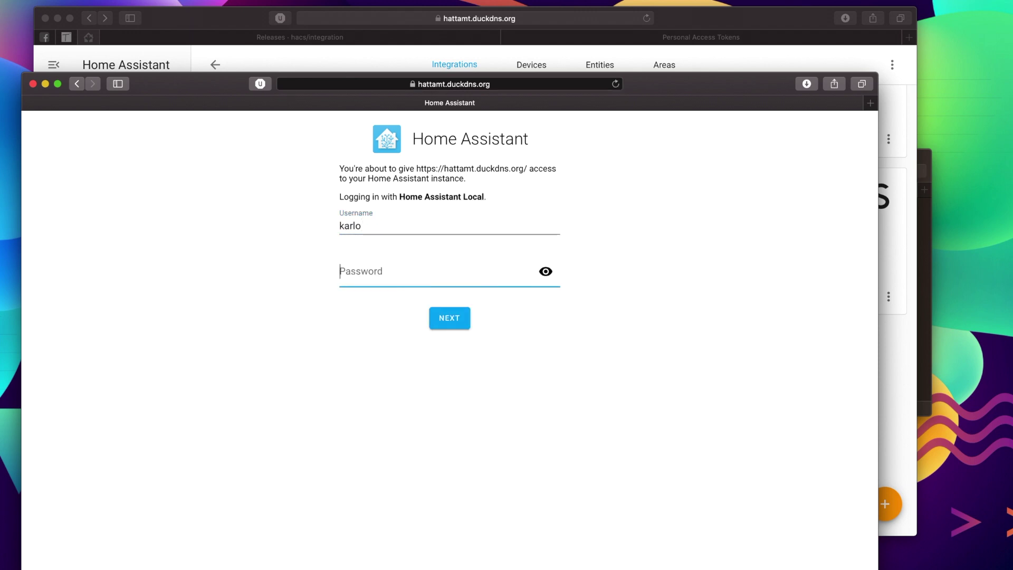
type("•••••")
key("Return")
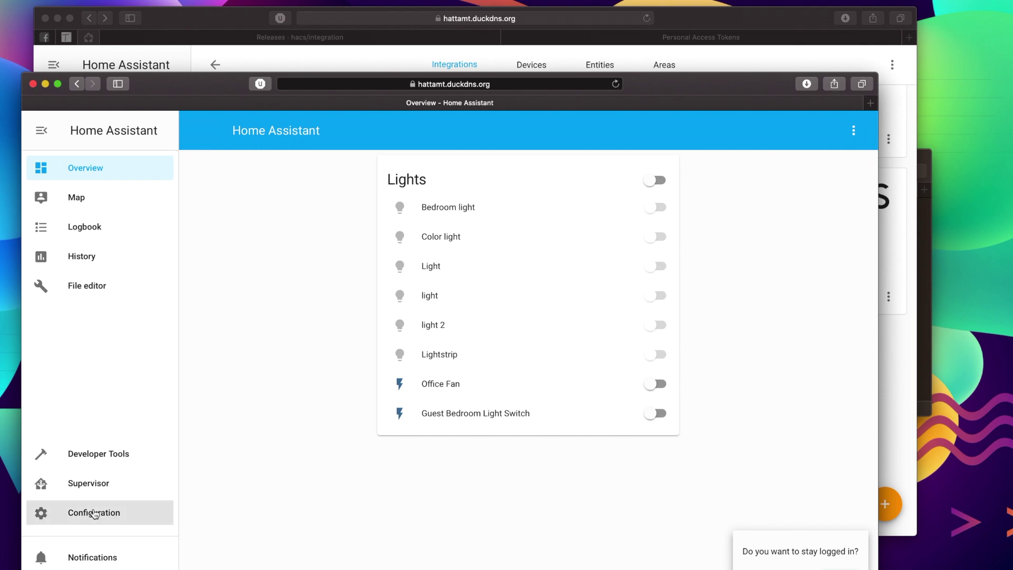
left_click(94, 514)
- Search for 'hacs' in the new-integration dialog, undoing the autocorrection, and select HACS
left_click(586, 235)
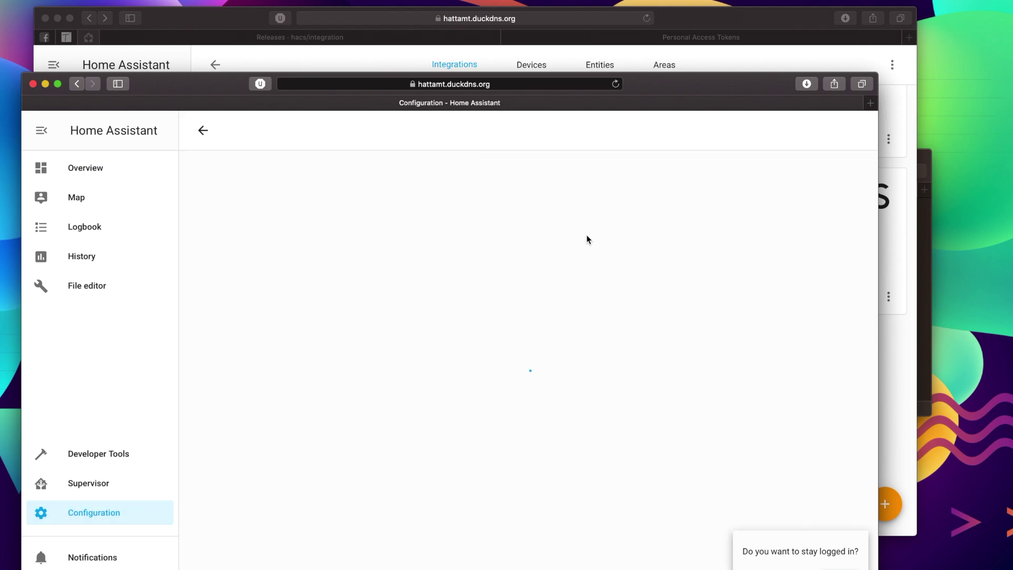
left_click(822, 568)
left_click(845, 566)
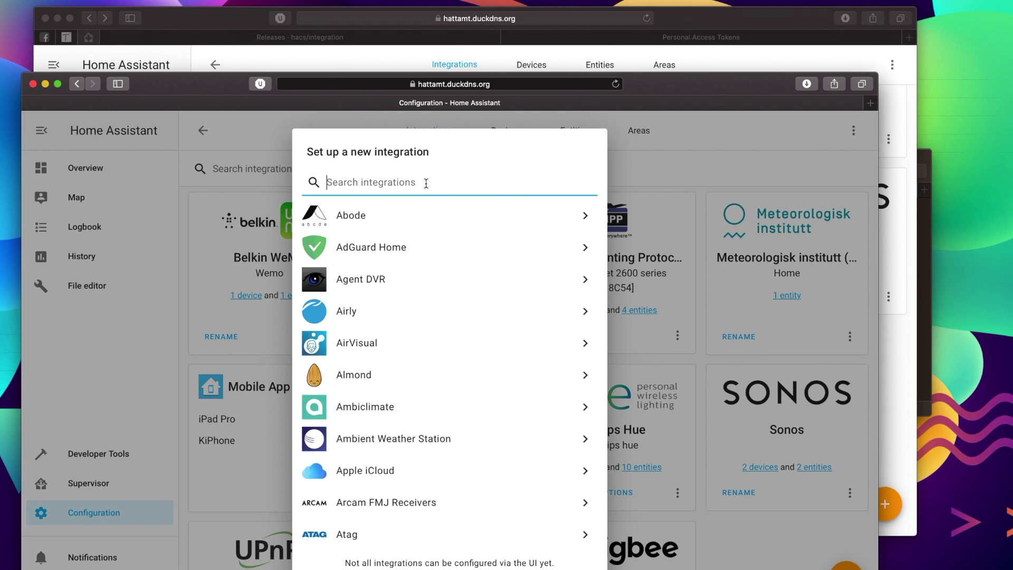
type("hacs")
left_click(364, 224)
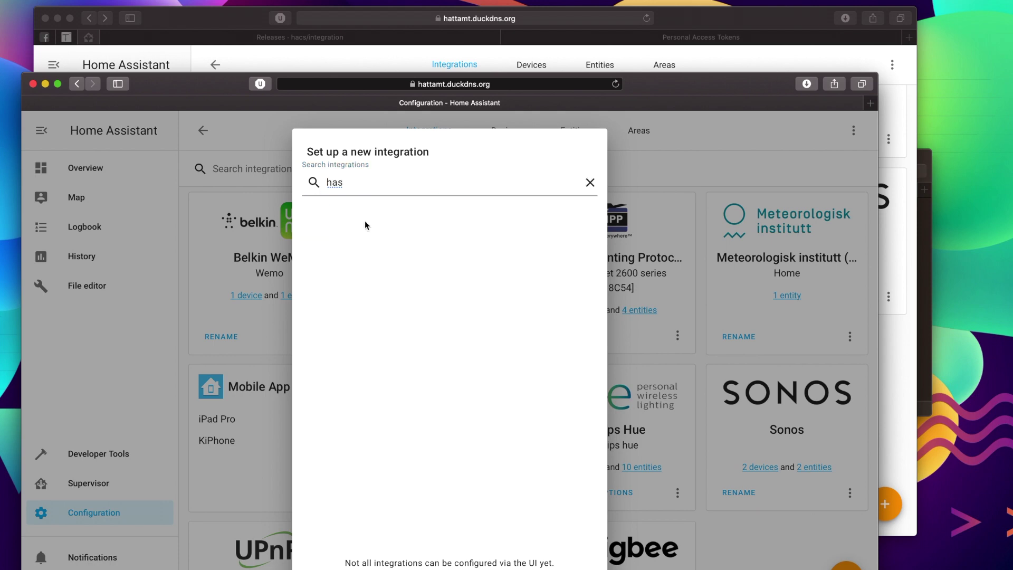
left_click(362, 181)
left_click(350, 196)
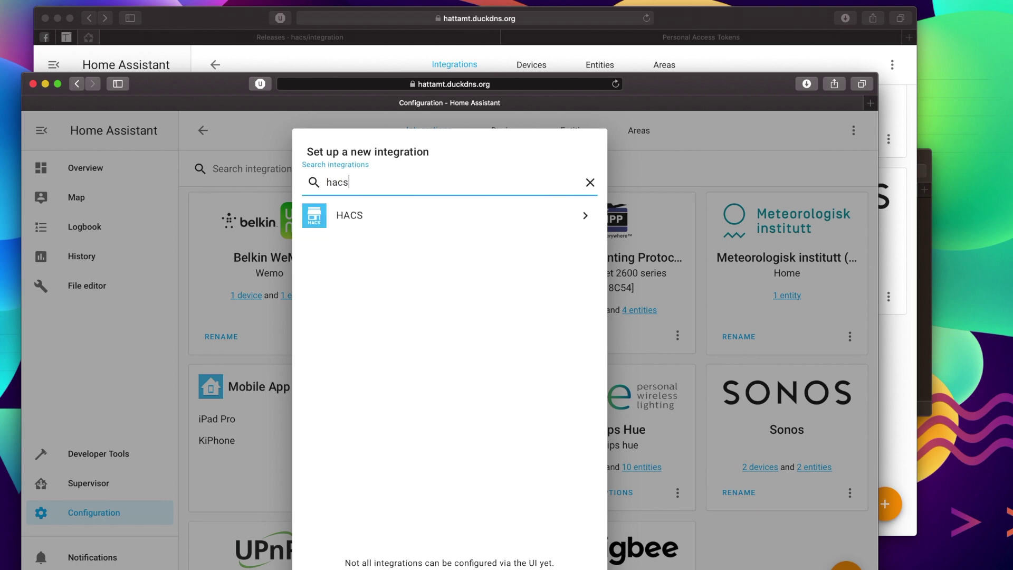
left_click(358, 216)
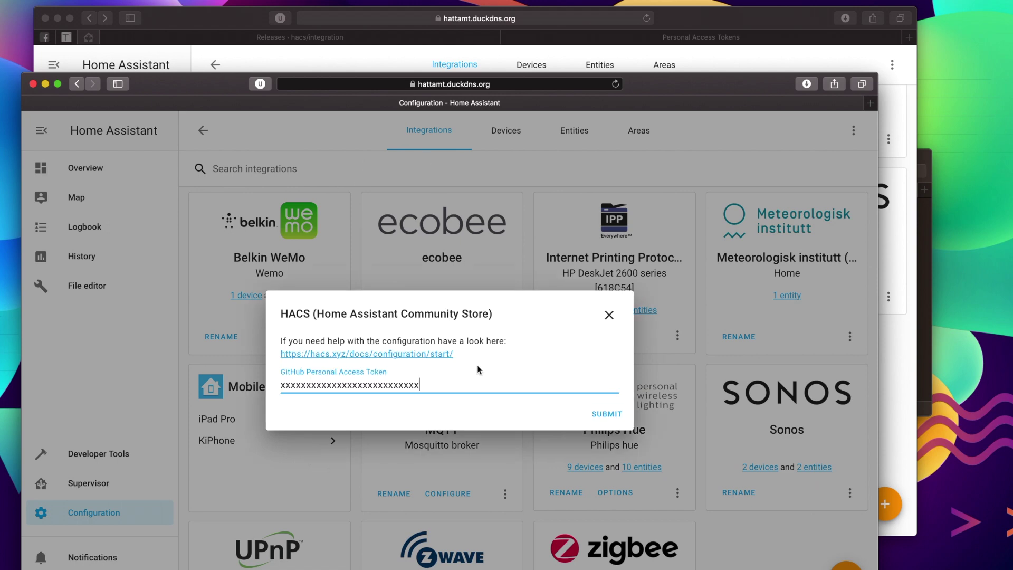
- Replace the access token with the pasted GitHub personal access token and submit
double_click(334, 376)
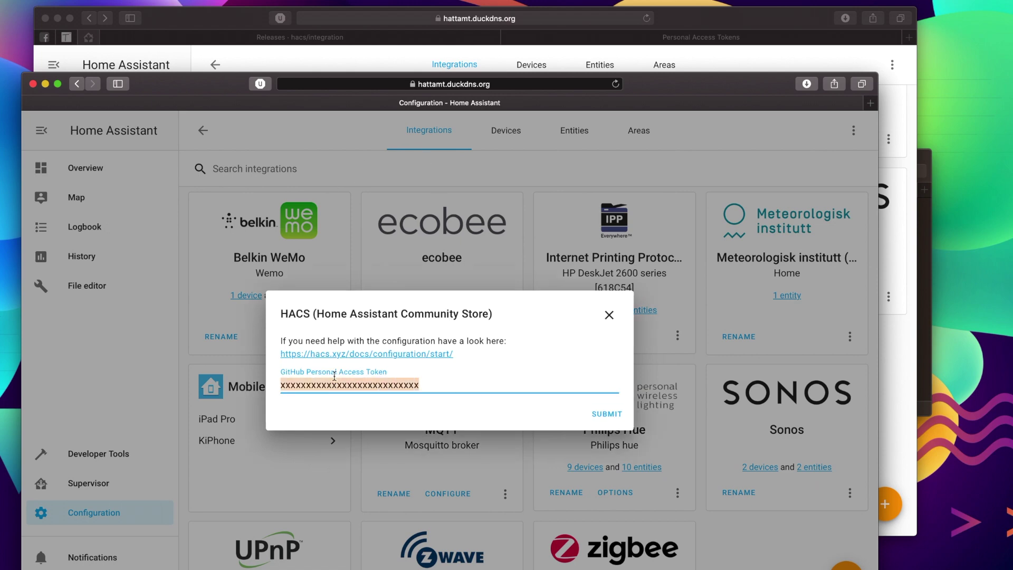
key("BackSpace")
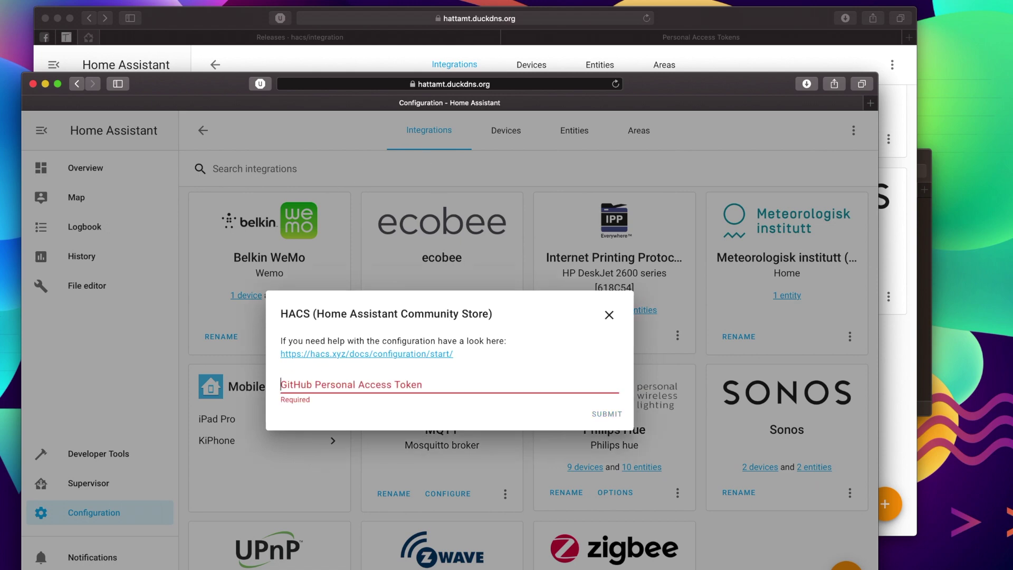
key("super+v")
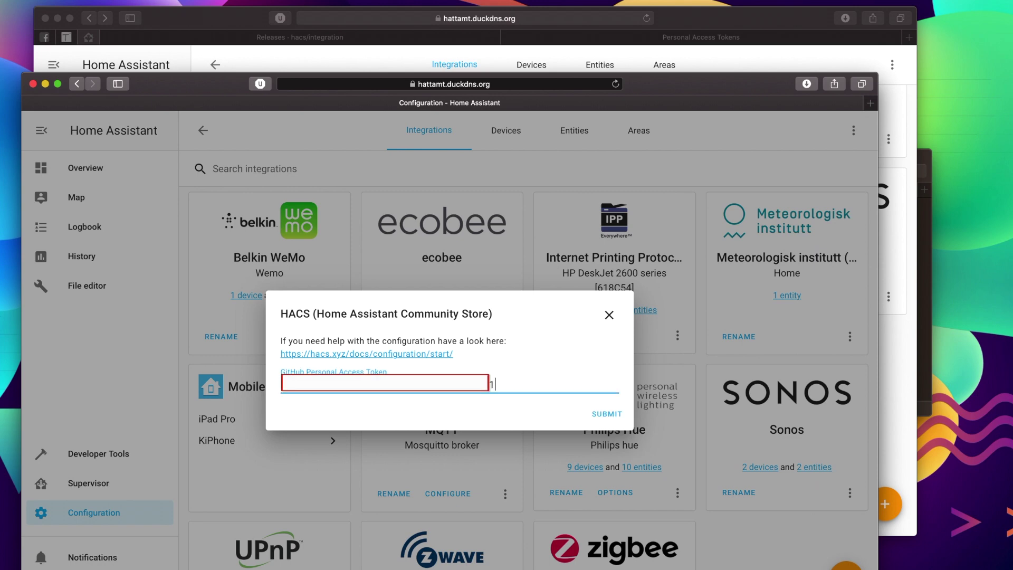
left_click(615, 413)
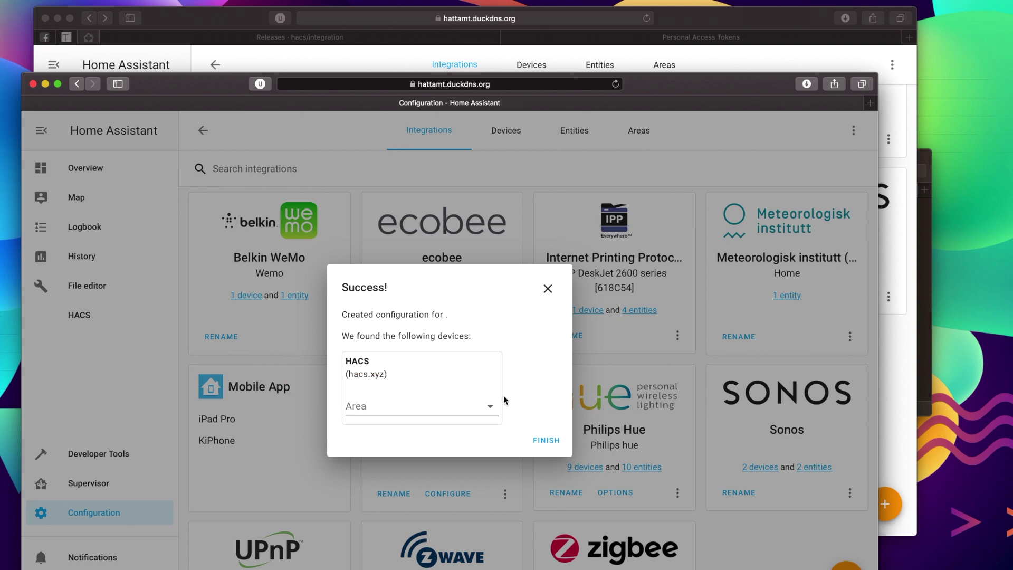
- Assign the HACS device to the Control Room area and finish setup
left_click(490, 406)
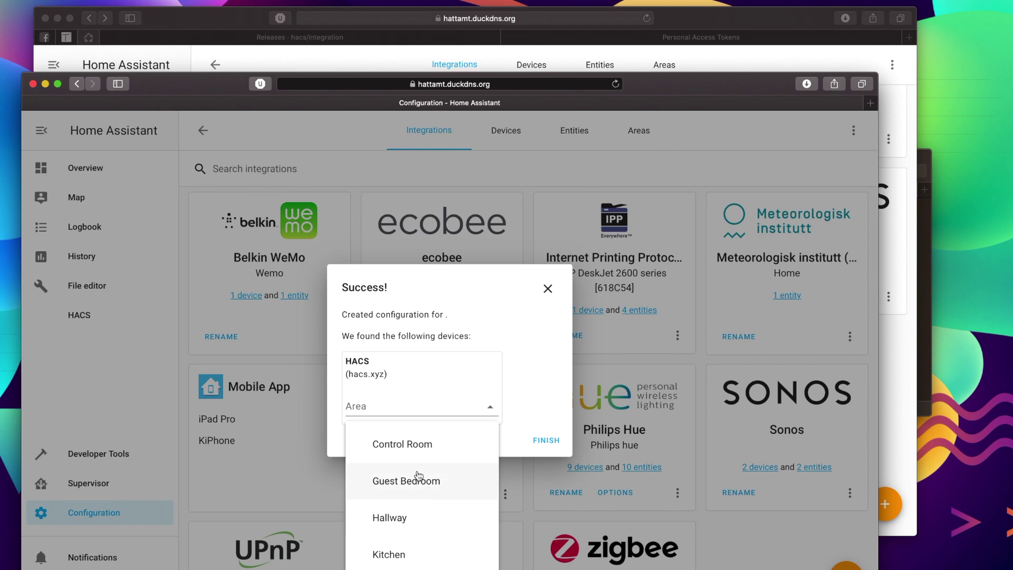
left_click(420, 446)
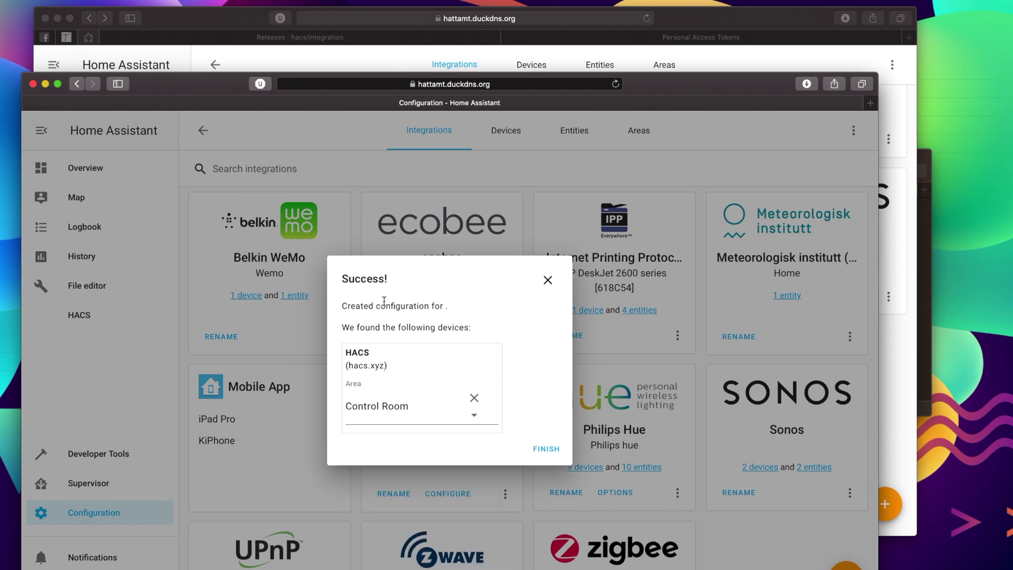
left_click(546, 450)
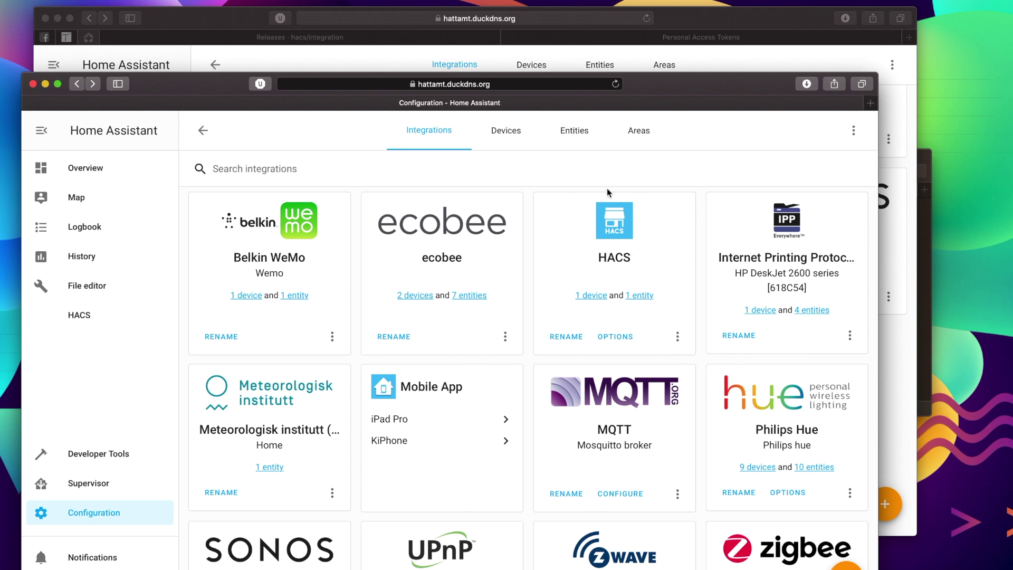
- Enable AppDaemon and NetDaemon apps discovery and debug mode in HACS options, and save
left_click(625, 336)
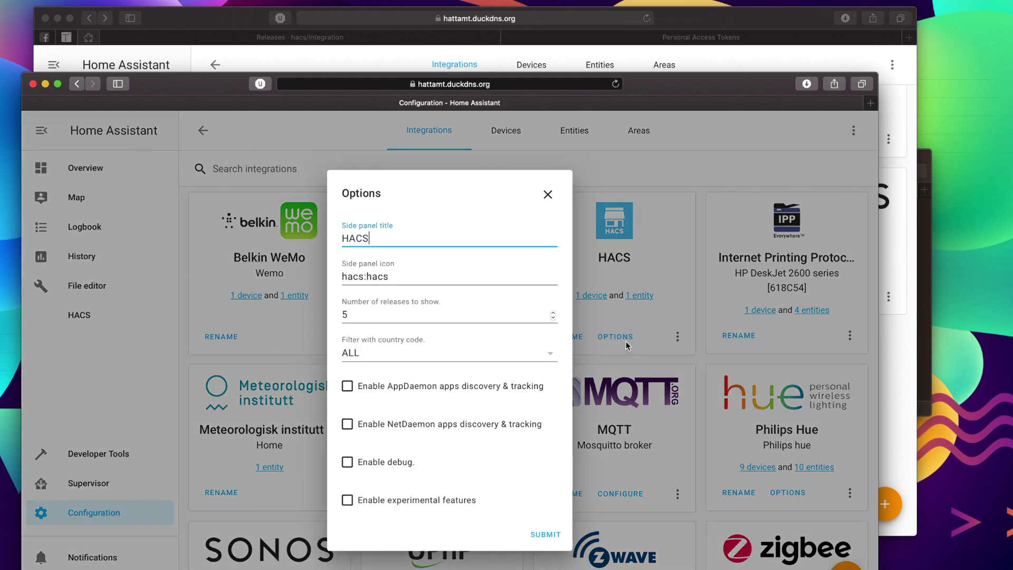
left_click(347, 385)
left_click(347, 423)
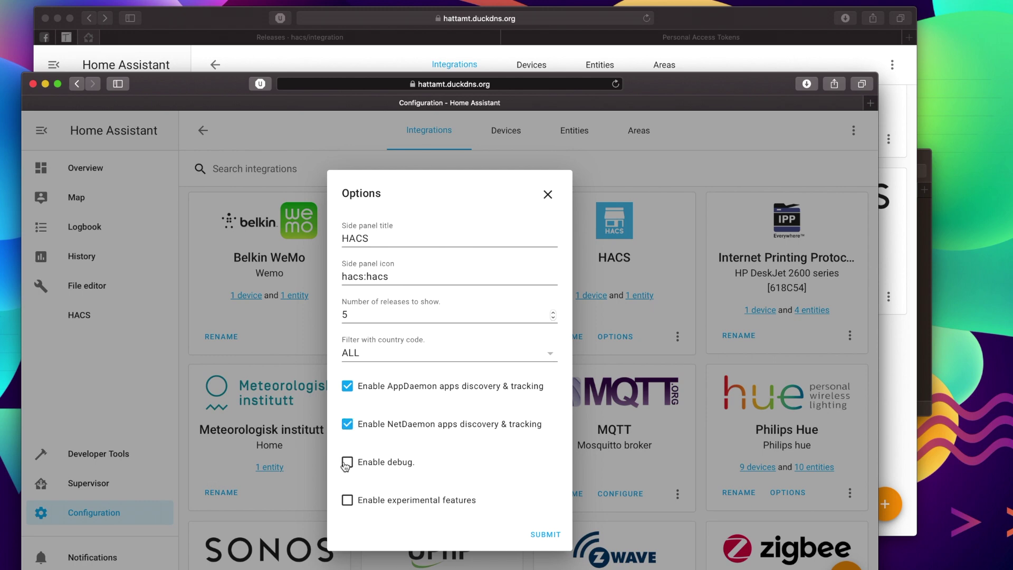
left_click(346, 462)
left_click(547, 534)
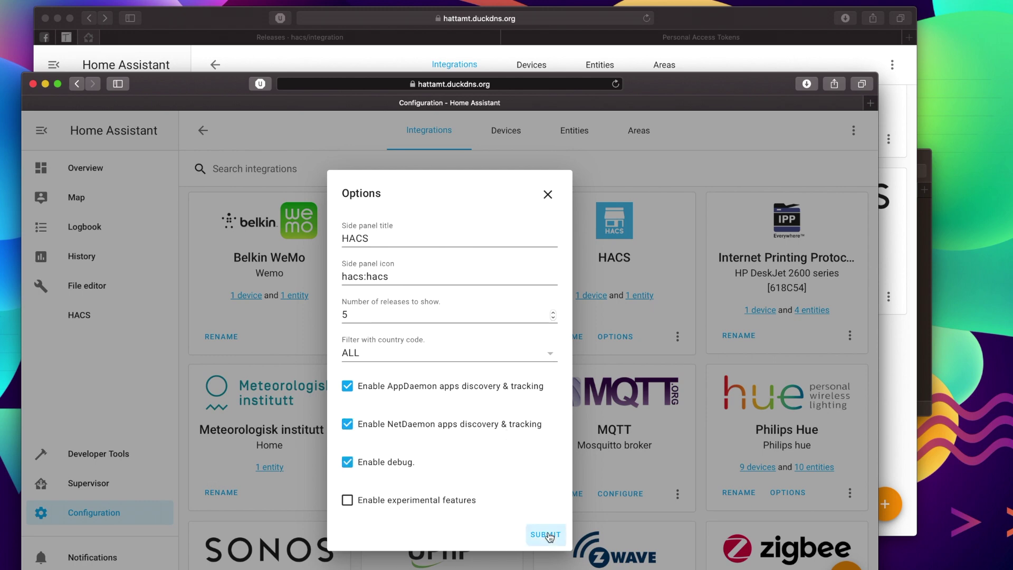
left_click(544, 395)
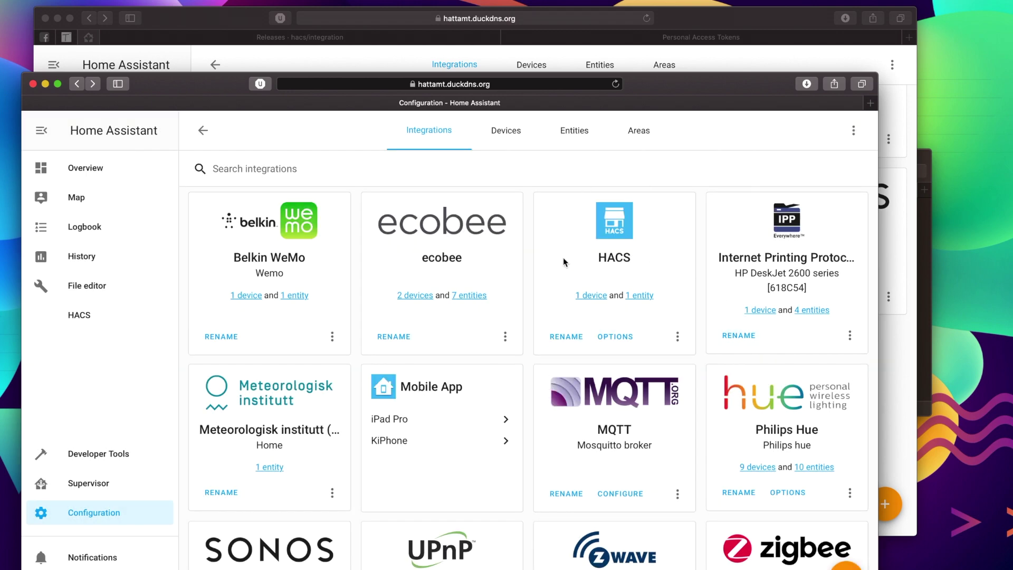
- Open HACS from the sidebar and browse its Integrations section
left_click(79, 315)
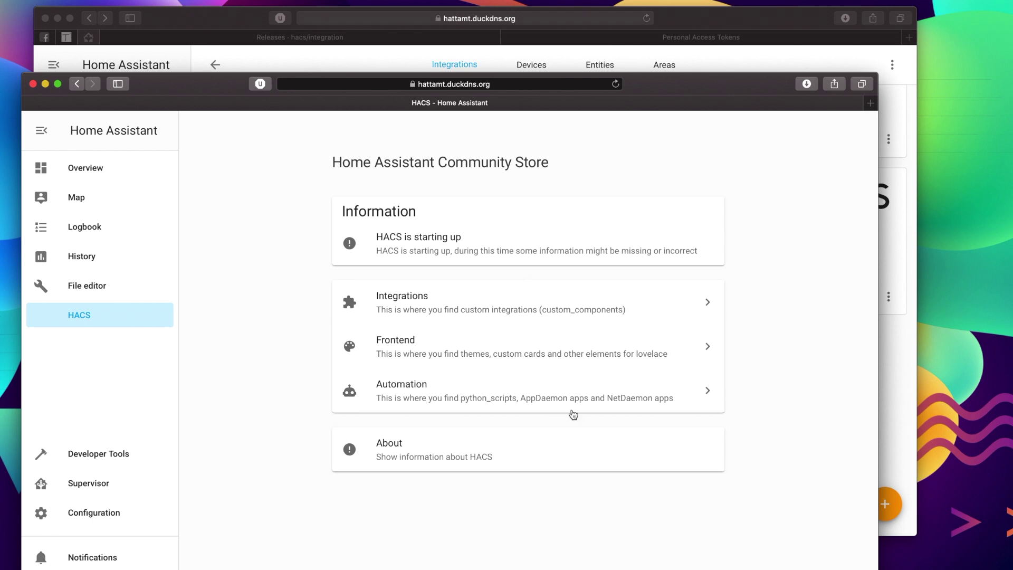
left_click(462, 300)
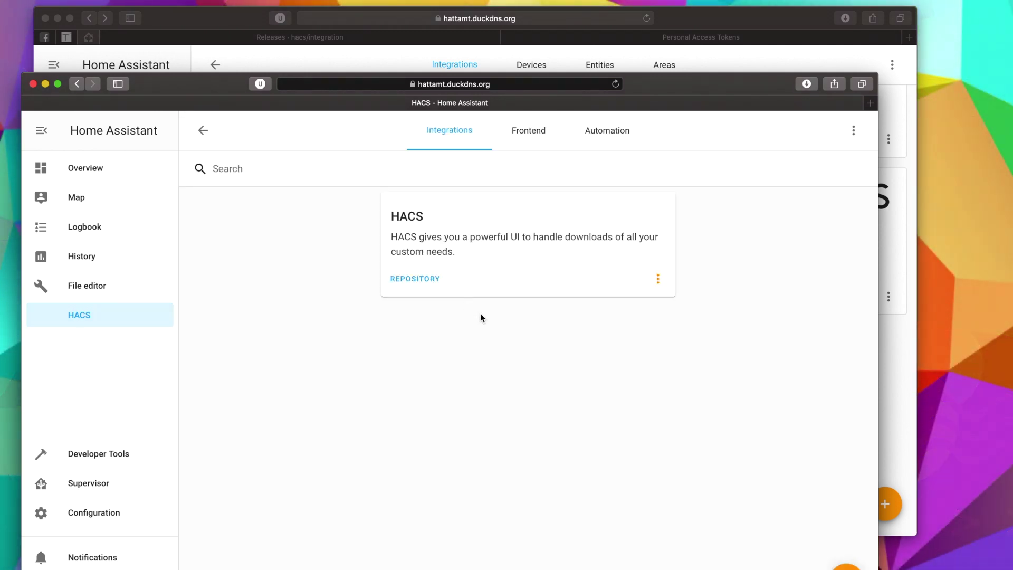
- Add the pasted ha-wyzesense repository URL as a custom repository in the Integration category
left_click(854, 134)
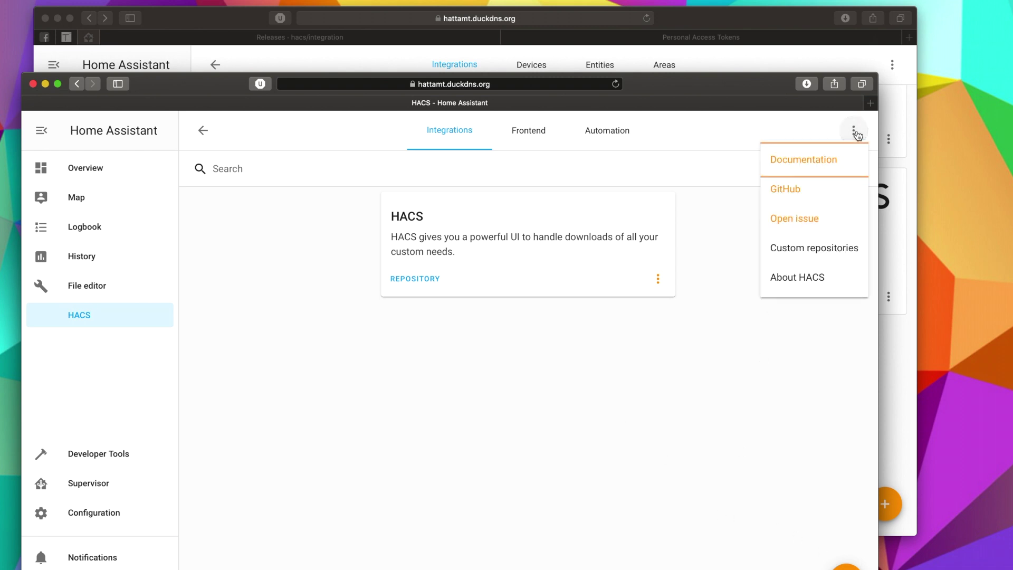
left_click(792, 250)
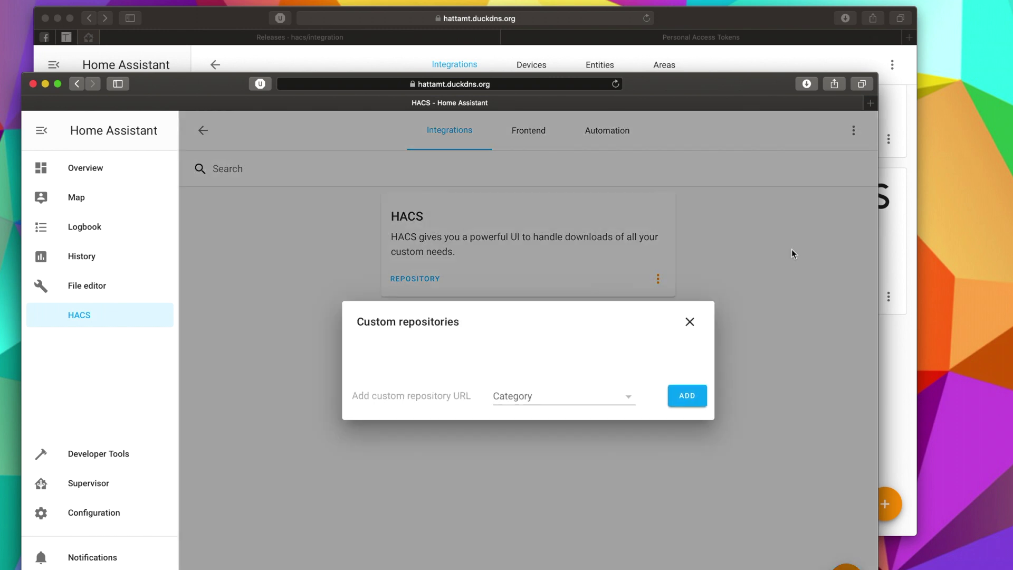
left_click(388, 393)
key("super+v")
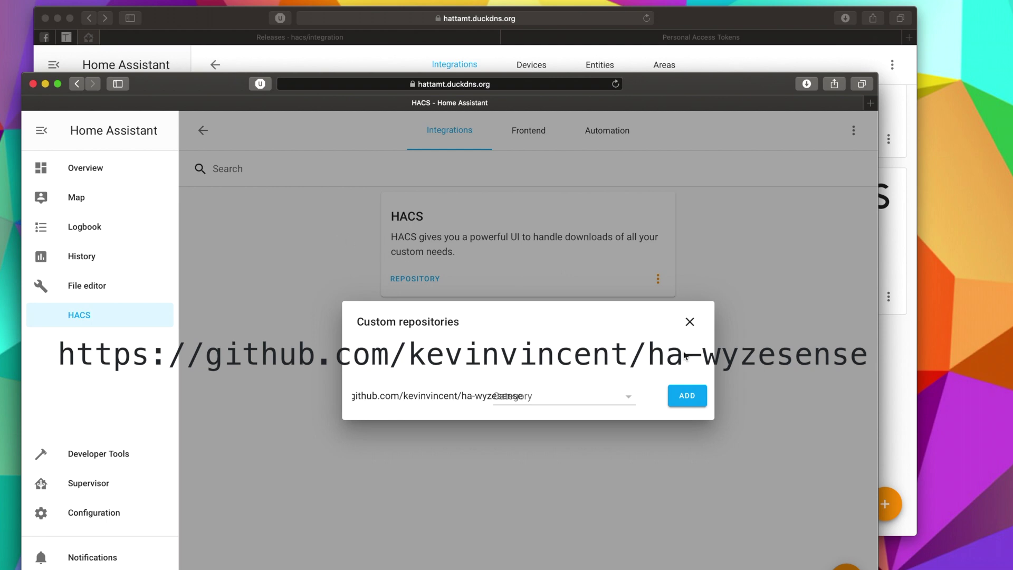
left_click(628, 406)
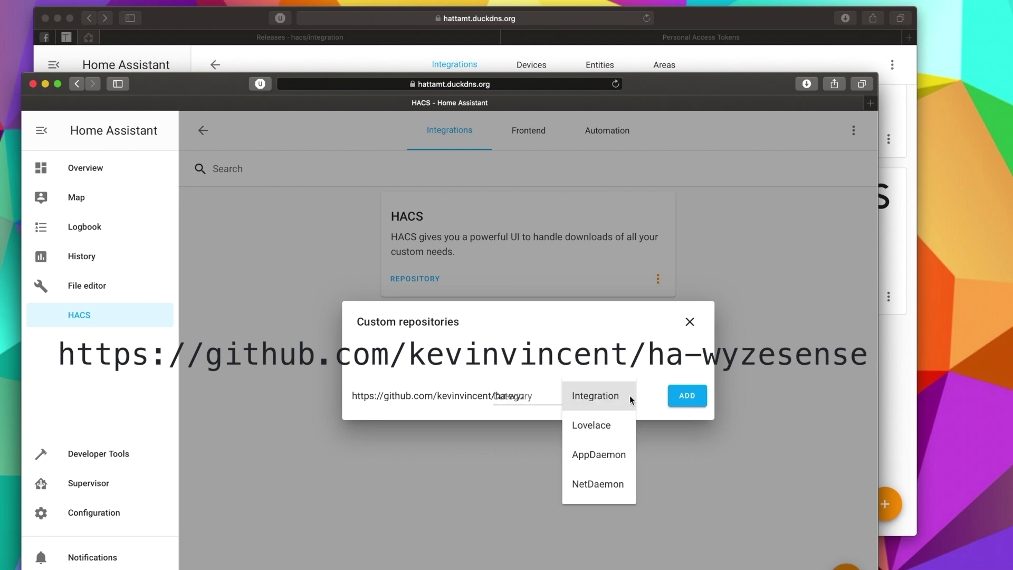
left_click(619, 393)
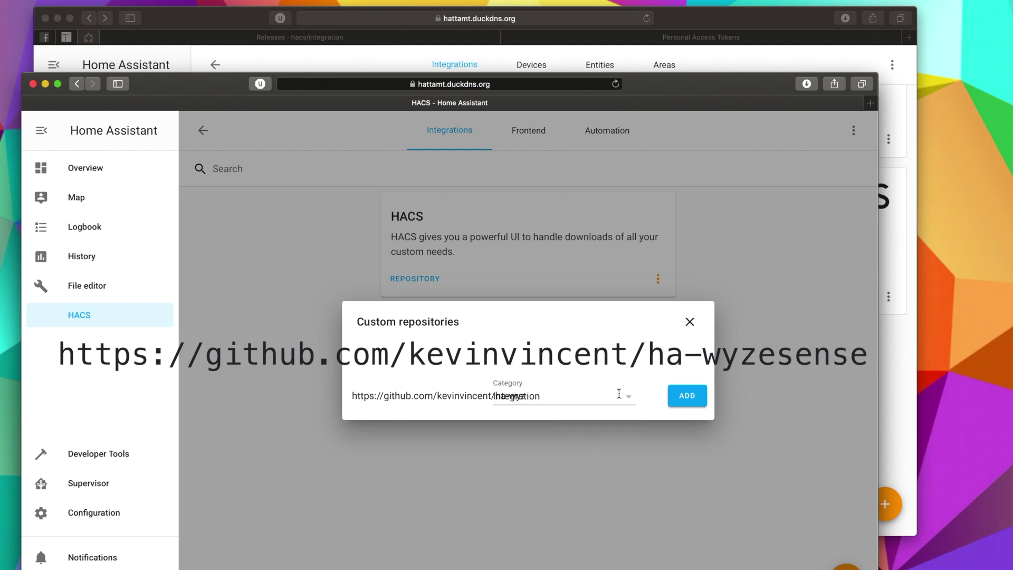
left_click(687, 399)
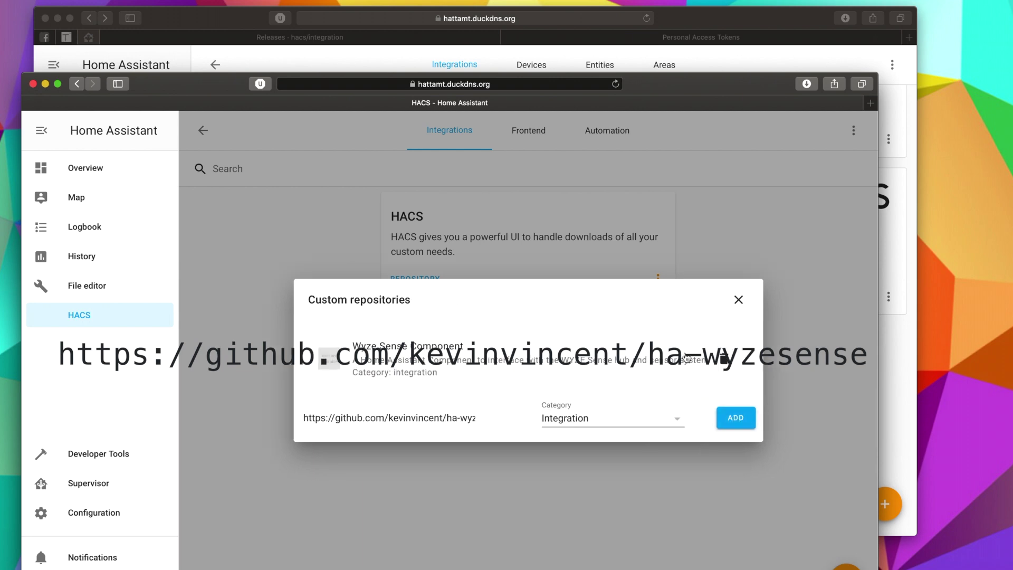
- Install Wyze Sense Component version 0.0.9 from its HACS repository page
left_click(412, 367)
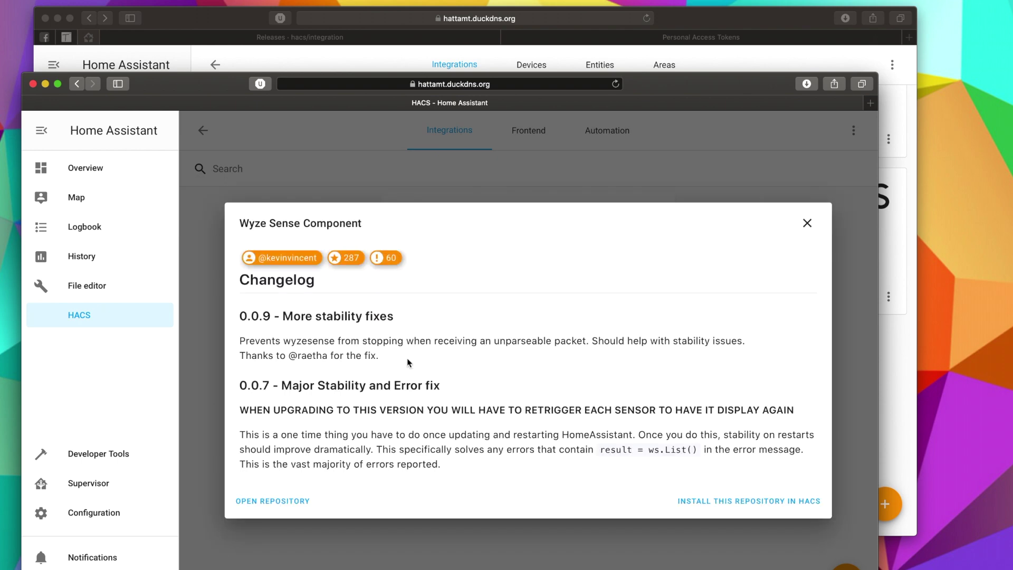
left_click(752, 506)
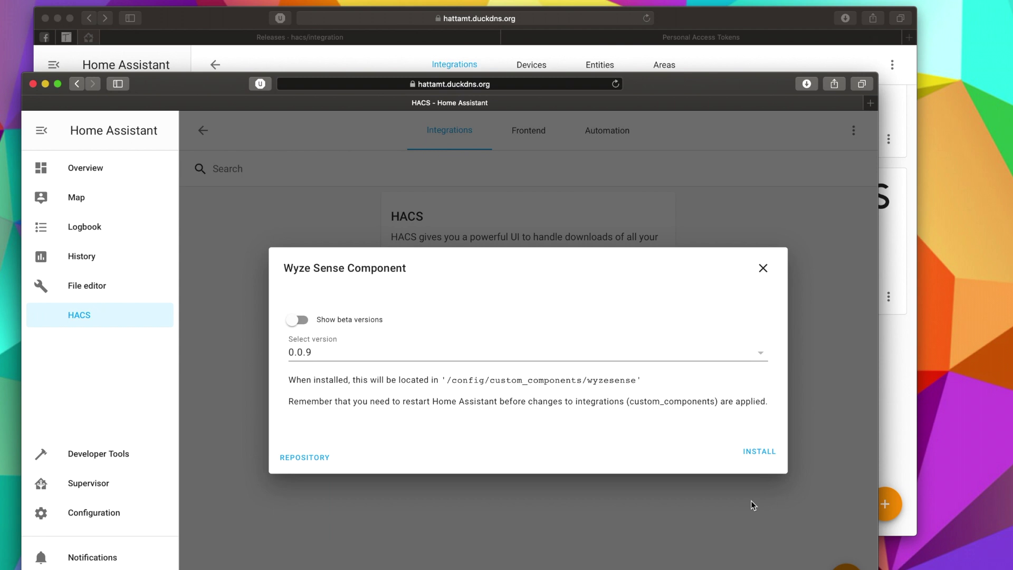
left_click(744, 454)
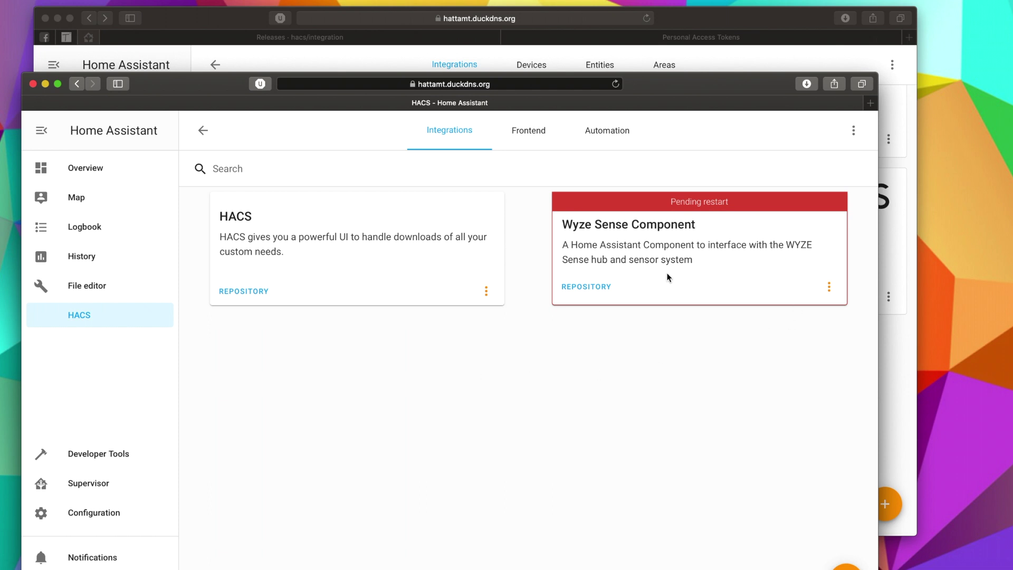
- Restart Home Assistant from Server Controls and confirm the restart
left_click(109, 517)
scroll(599, 504, "down", 10)
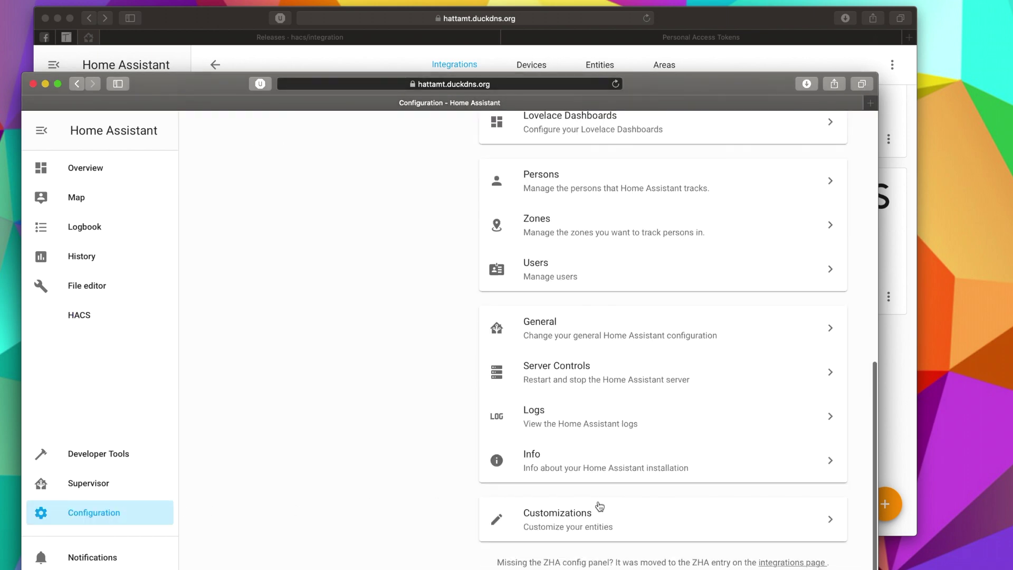
left_click(584, 376)
left_click(514, 475)
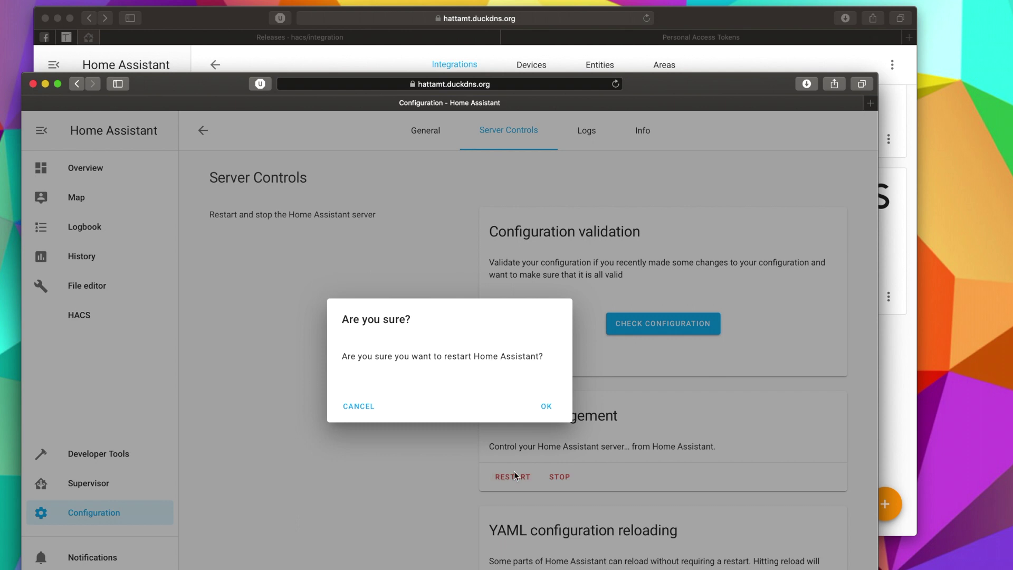
left_click(546, 406)
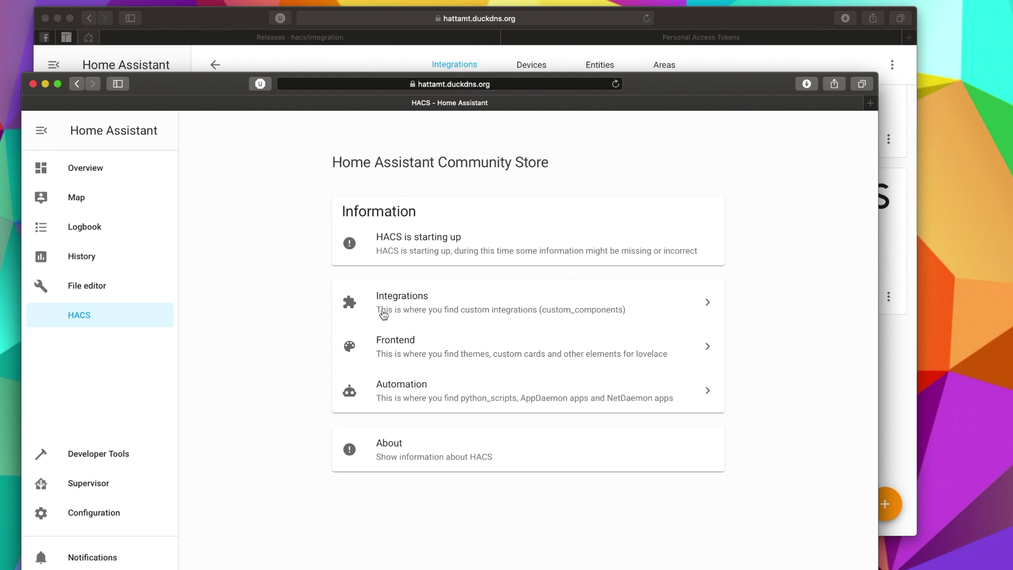
- Filter HACS integrations for 'wyze', then open configuration.yaml in the File editor
left_click(423, 309)
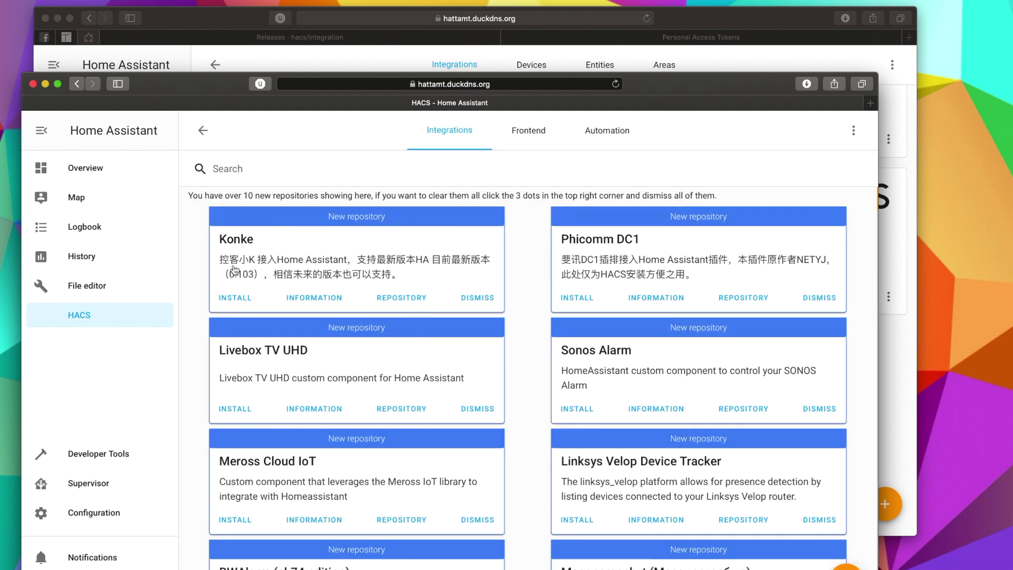
left_click(256, 168)
type("wyze")
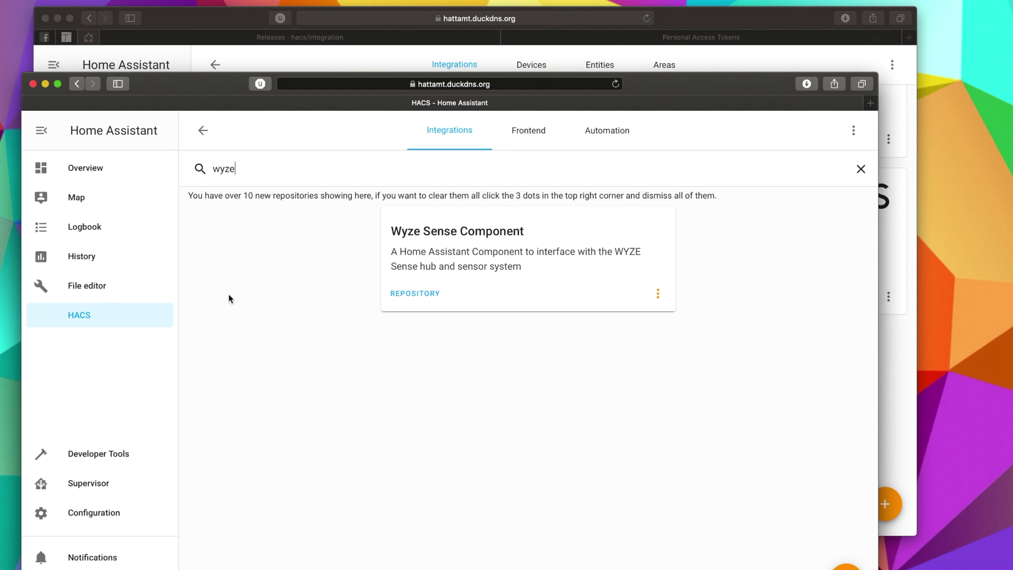
left_click(93, 289)
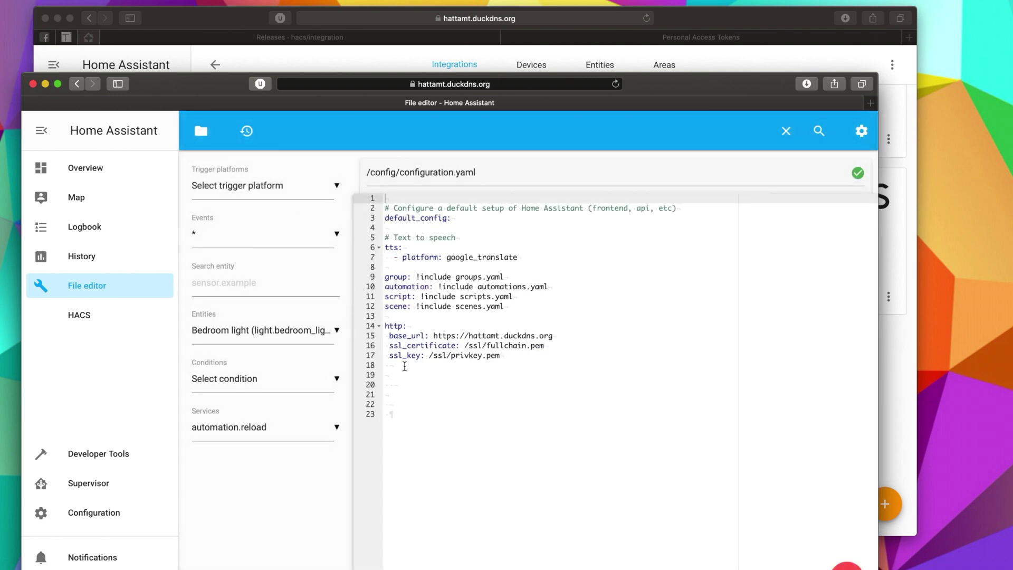
- Paste the wyzesense binary_sensor block with device /dev/hidraw0 at line 19 and save
left_click(403, 377)
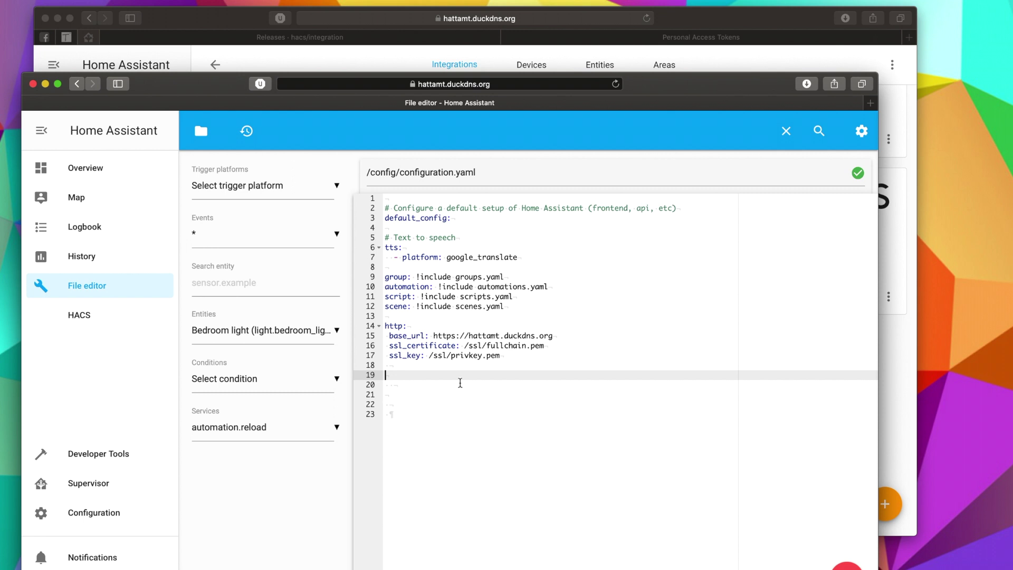
type("binary_sensor:   - platform: wyzesense     device: \"/dev/hidraw0\"")
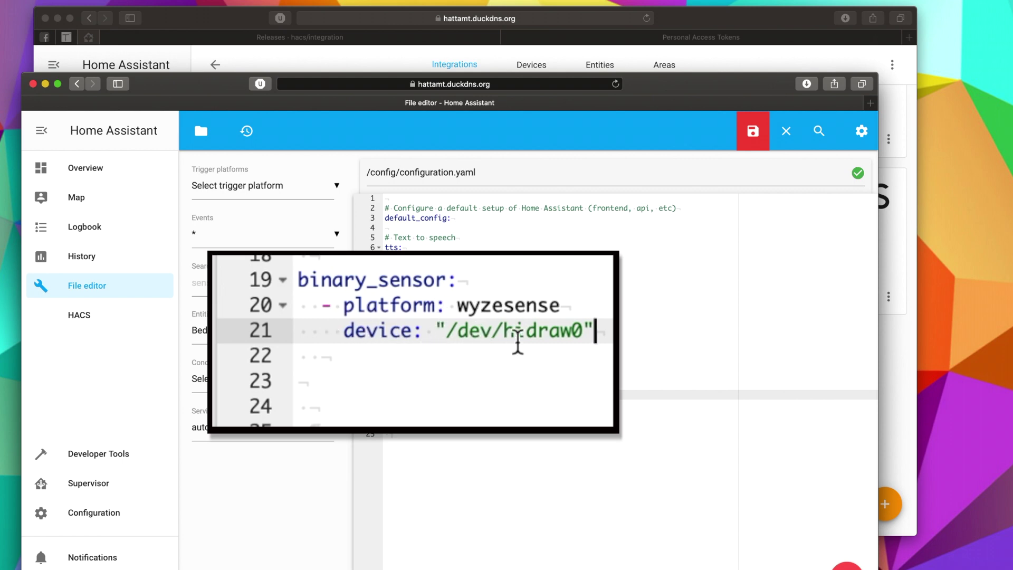
left_click(752, 133)
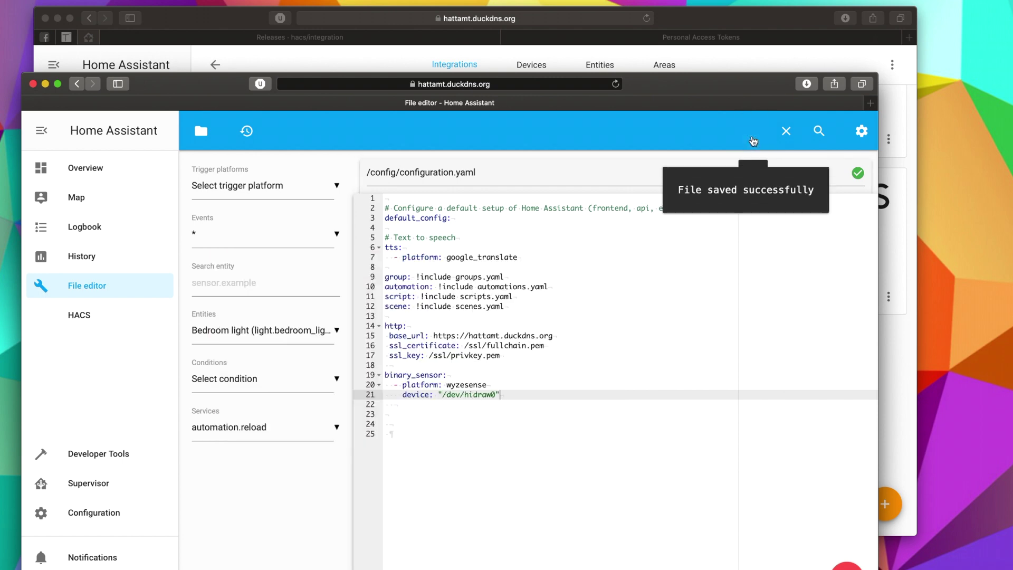
left_click(94, 517)
- Run Check Configuration in Server Controls, then restart Home Assistant and confirm
scroll(635, 344, "down", 10)
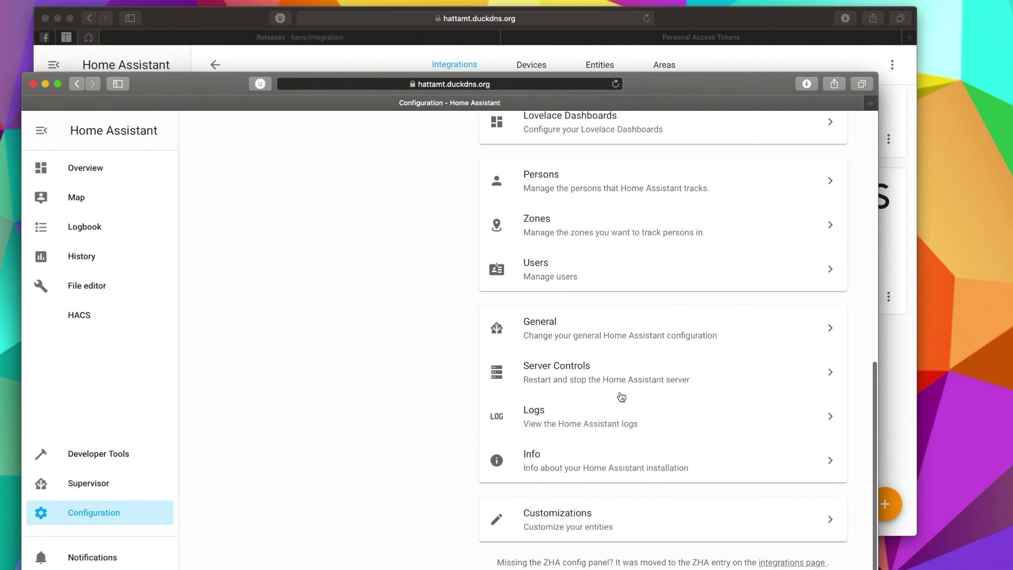
left_click(621, 397)
left_click(683, 327)
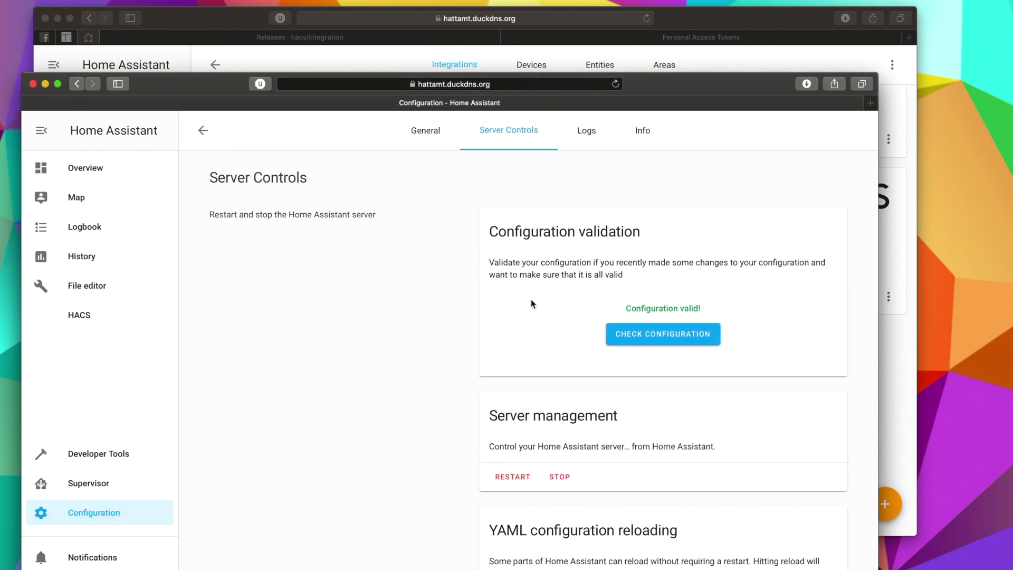
left_click(512, 476)
left_click(545, 406)
key("super+bracketleft")
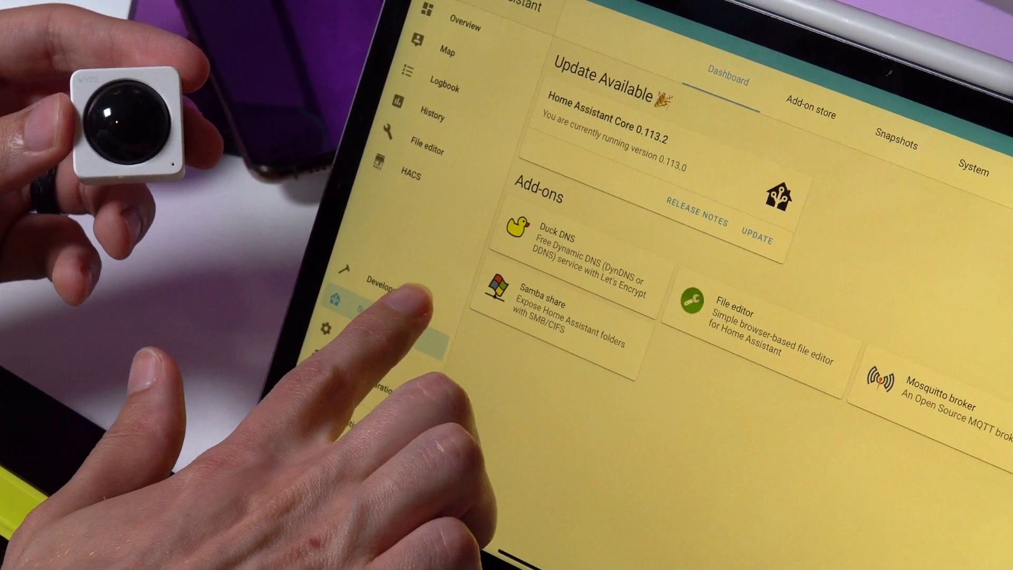
- Call the wyzesense.scan service from Developer Tools to scan for new Wyze sensors
left_click(393, 287)
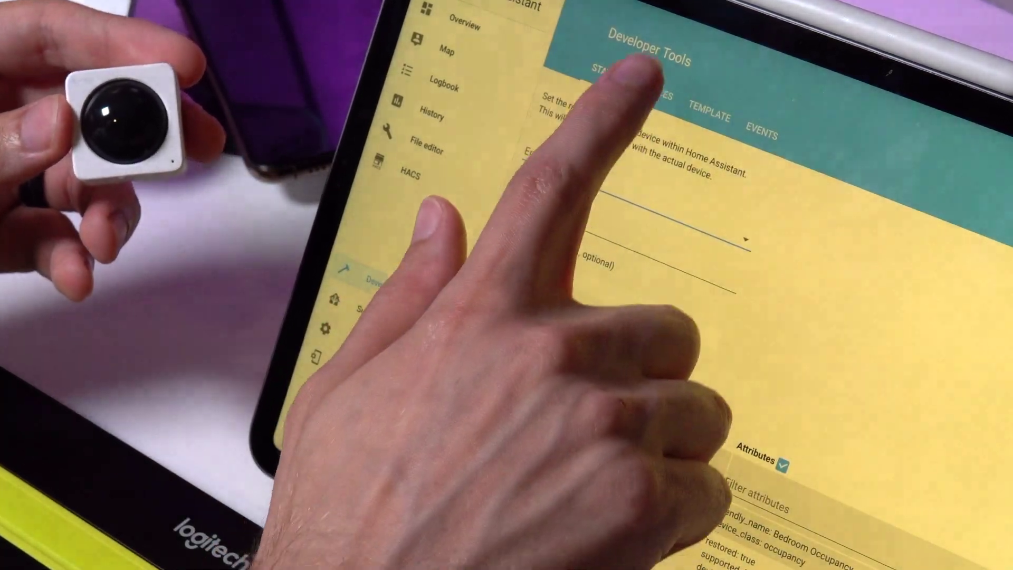
left_click(647, 84)
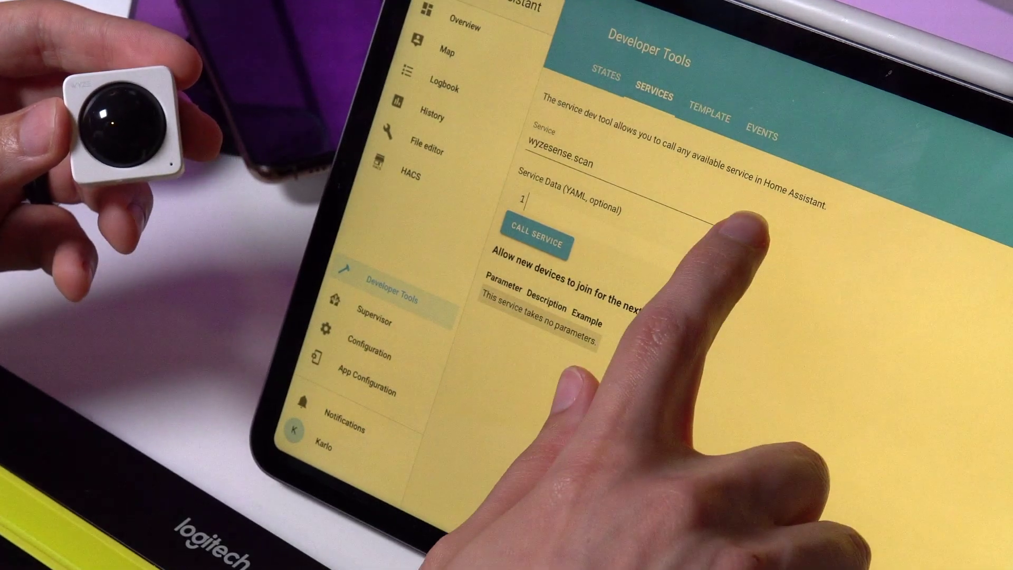
left_click(749, 227)
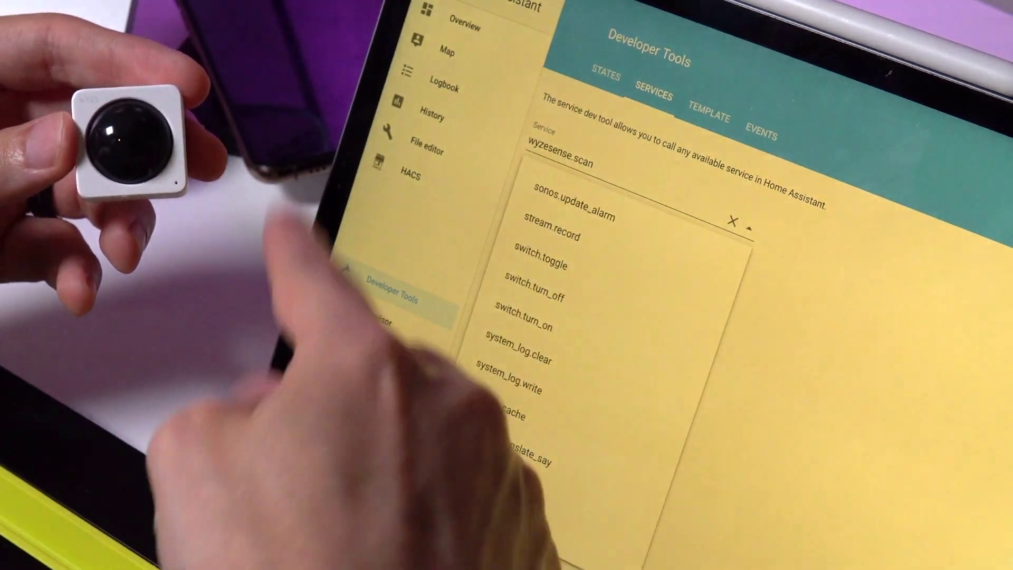
scroll(602, 369, "down", 5)
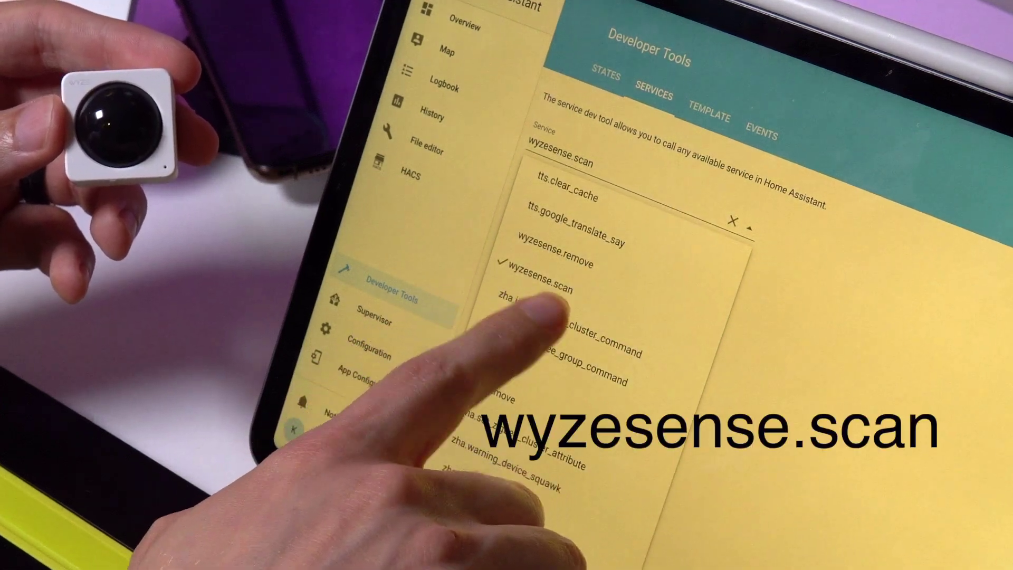
left_click(770, 351)
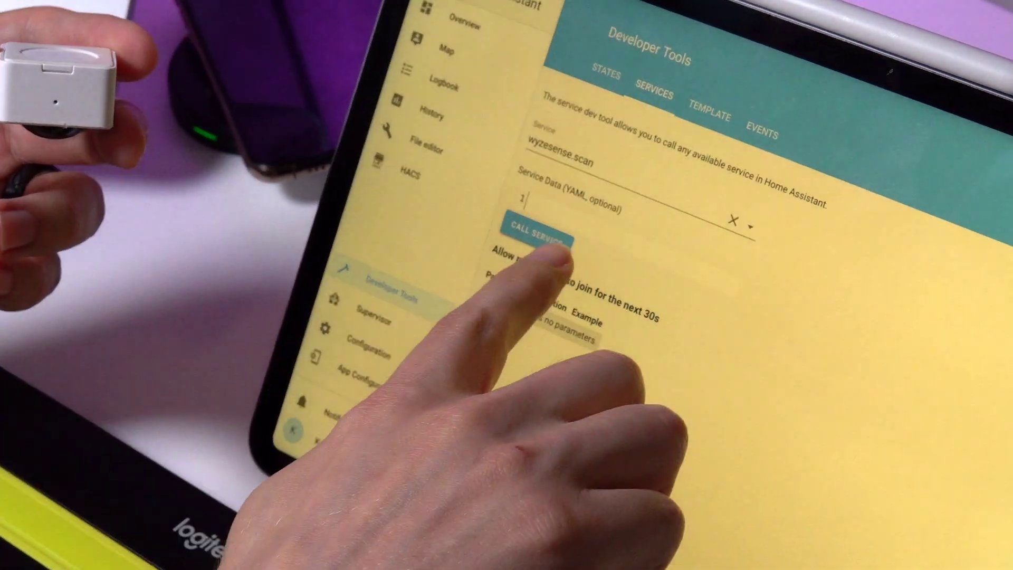
left_click(537, 234)
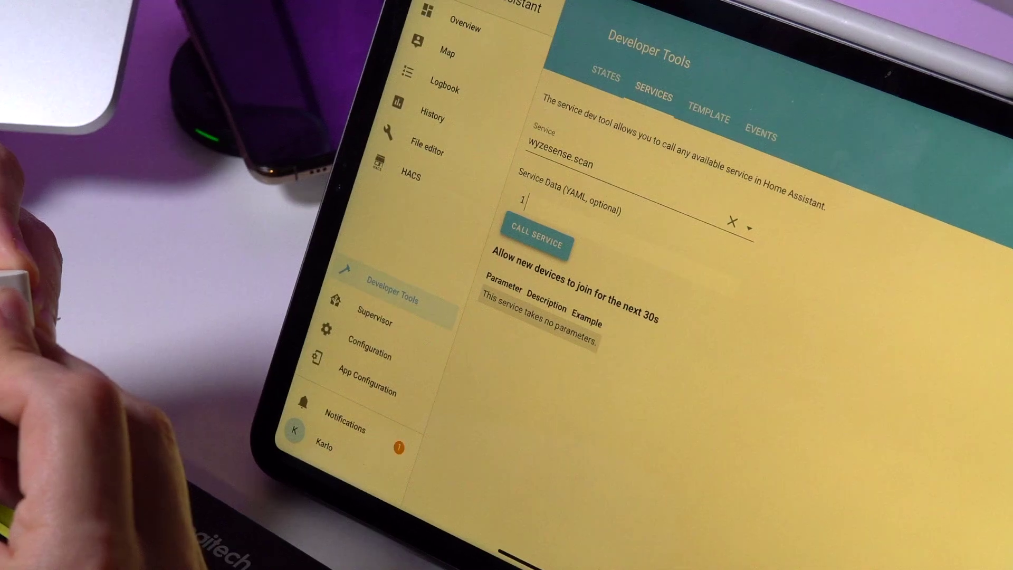
- Dismiss the wyzesense sensor-added notification after pairing
left_click(345, 420)
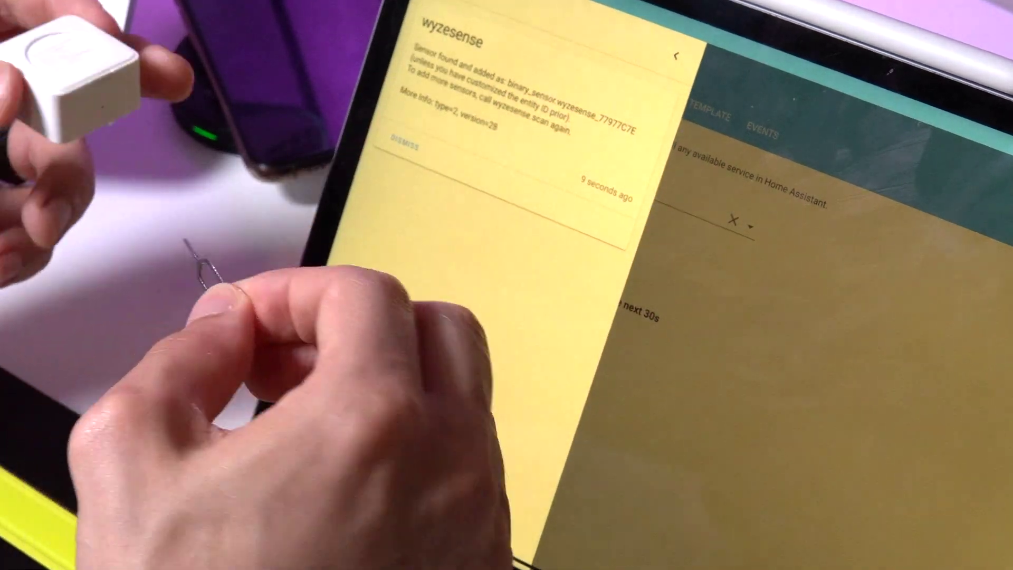
left_click(403, 144)
left_click(676, 55)
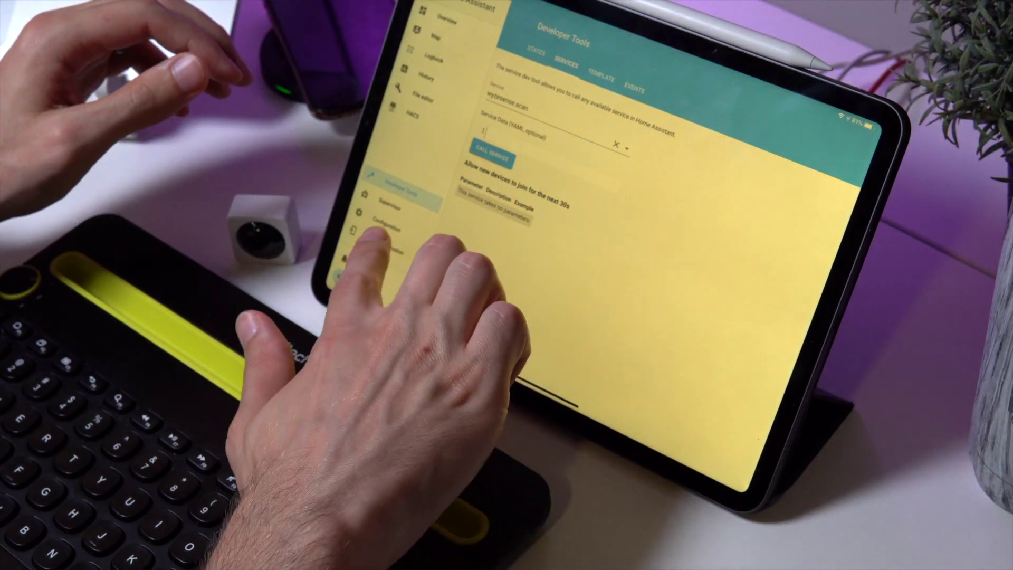
- Find the wyzesense 77977c7e binary sensor in the Configuration Entities list and open its settings
left_click(385, 224)
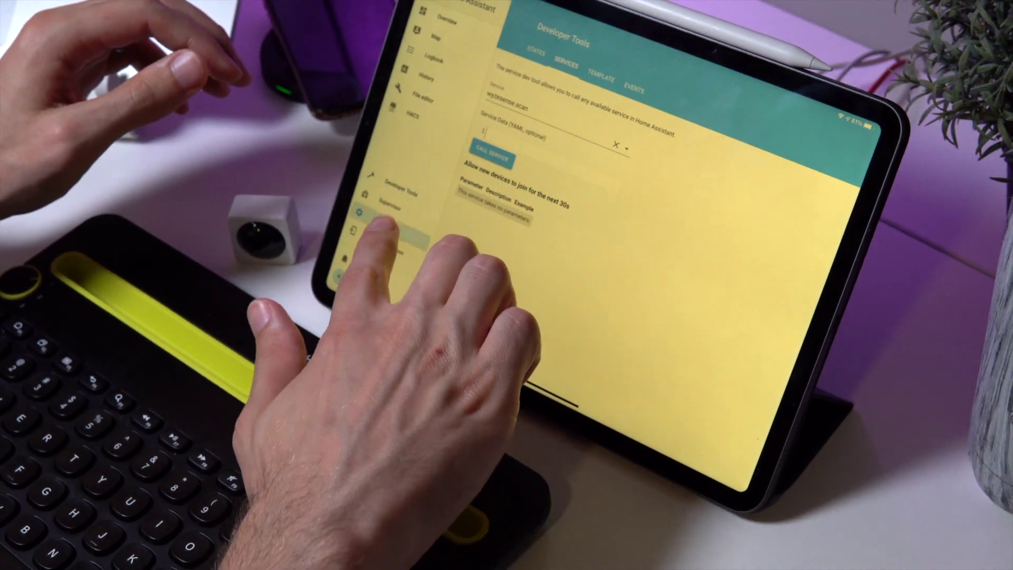
left_click(559, 203)
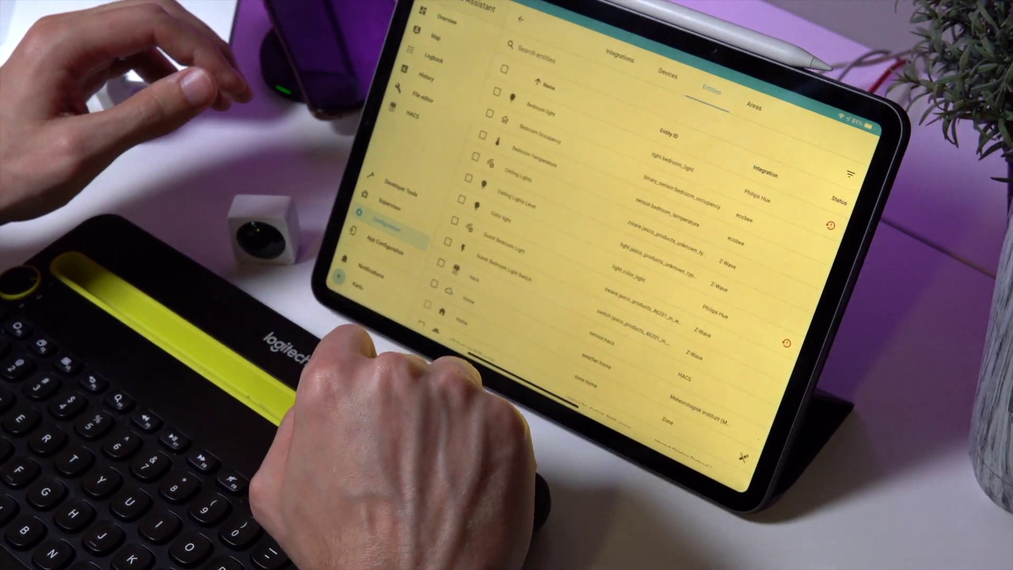
scroll(580, 264, "down", 5)
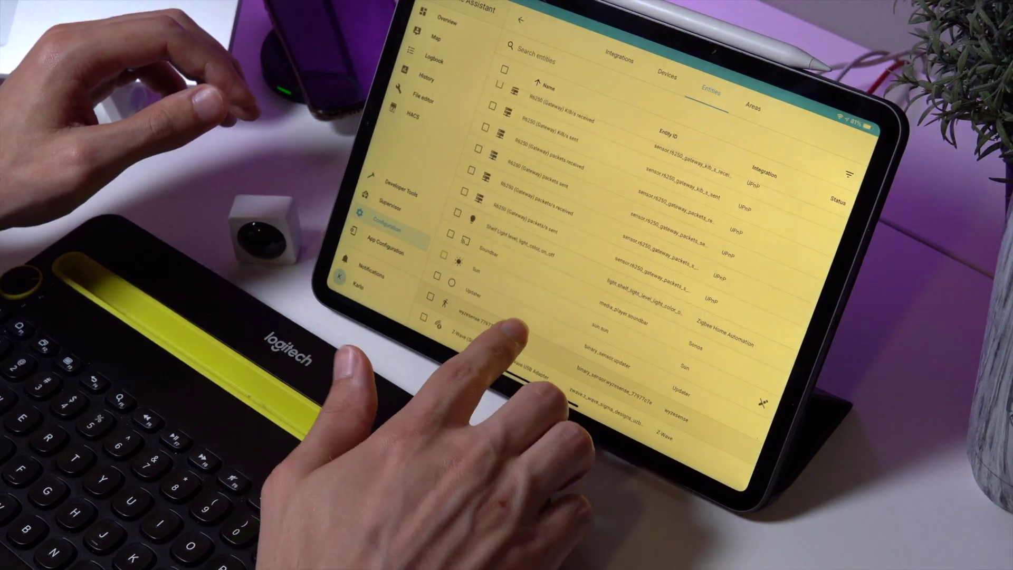
left_click(504, 340)
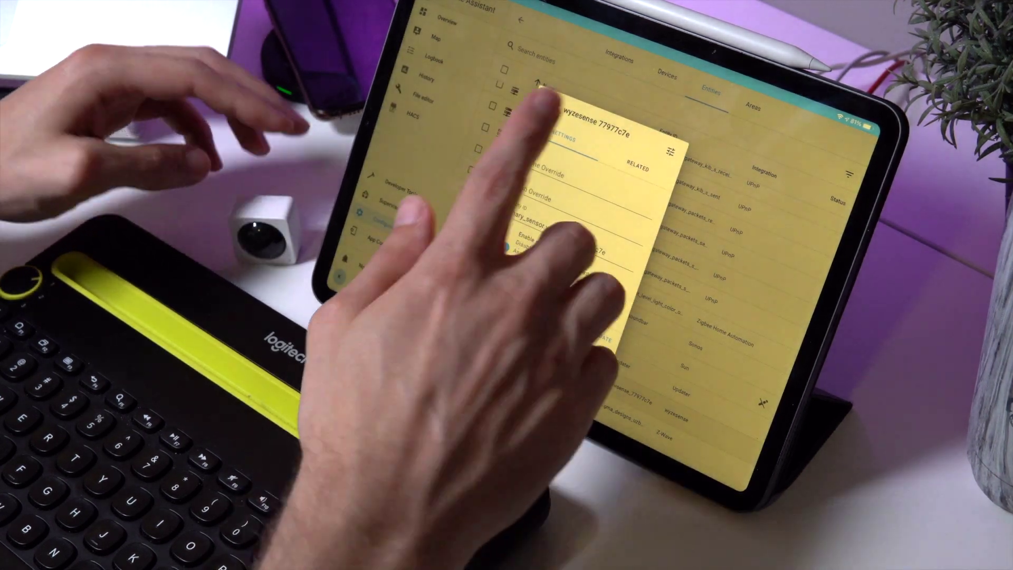